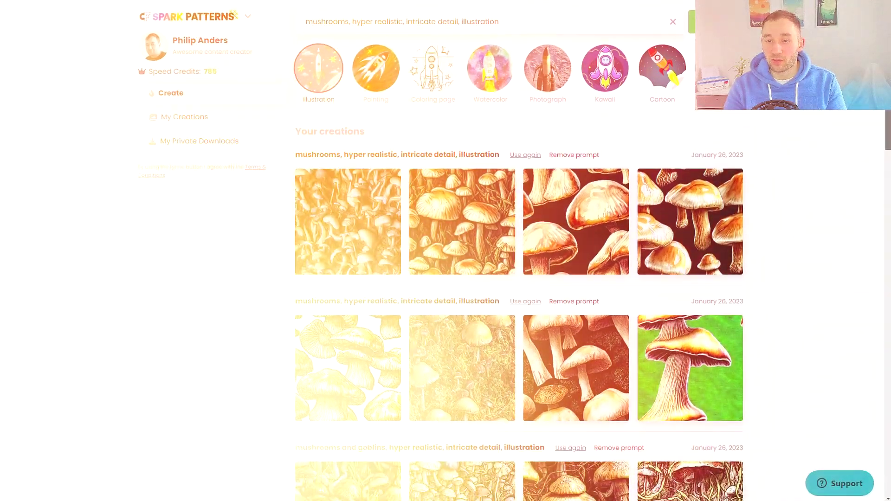
pyautogui.scroll(-3, 847, 290)
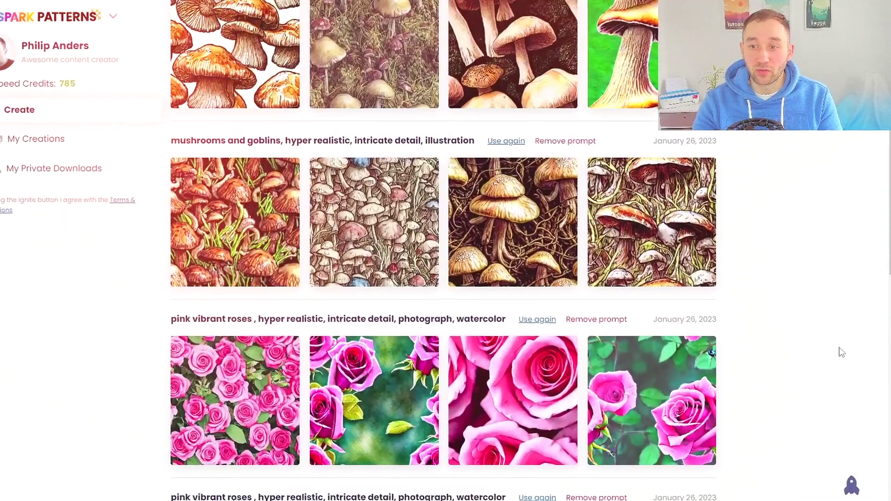
pyautogui.scroll(-1, 839, 353)
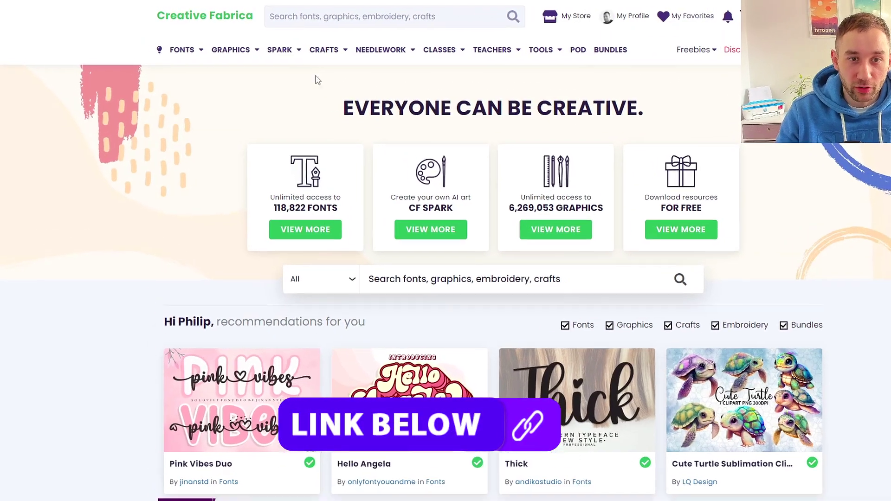
# Open CF Spark's Create Art tool and generate images from the prompt "cat".
pyautogui.moveTo(257, 46)
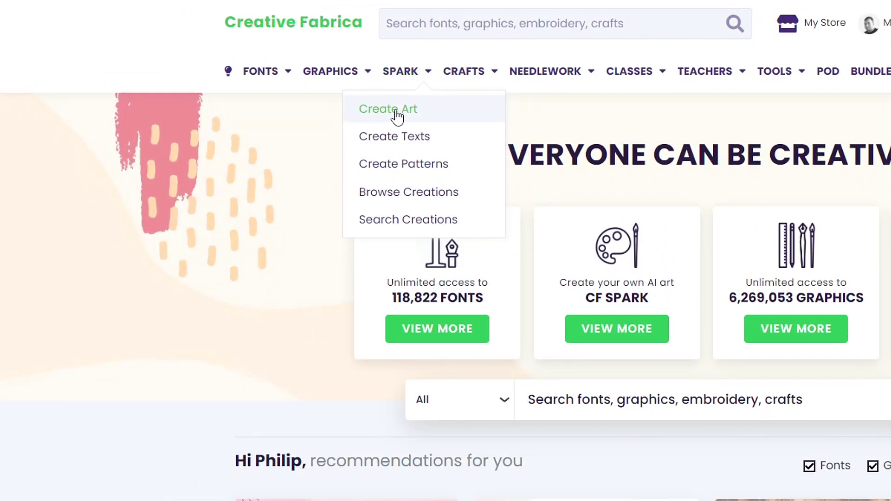
pyautogui.click(423, 111)
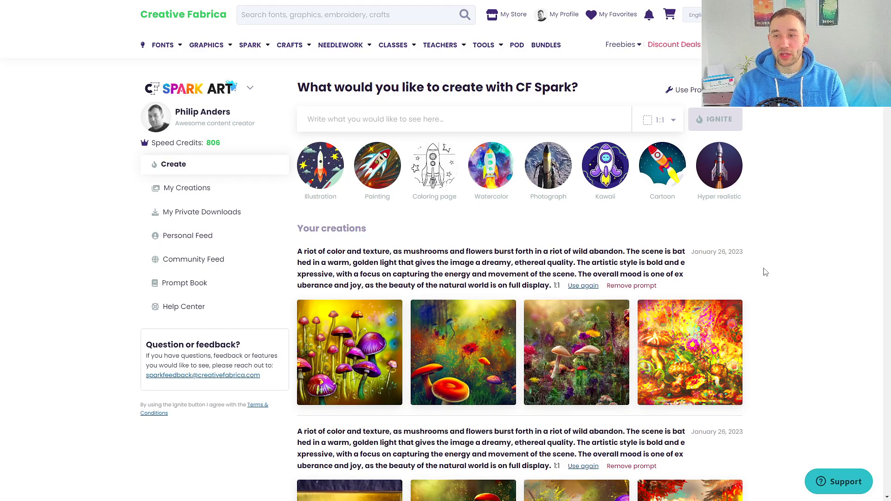
pyautogui.click(321, 117)
pyautogui.write('c')
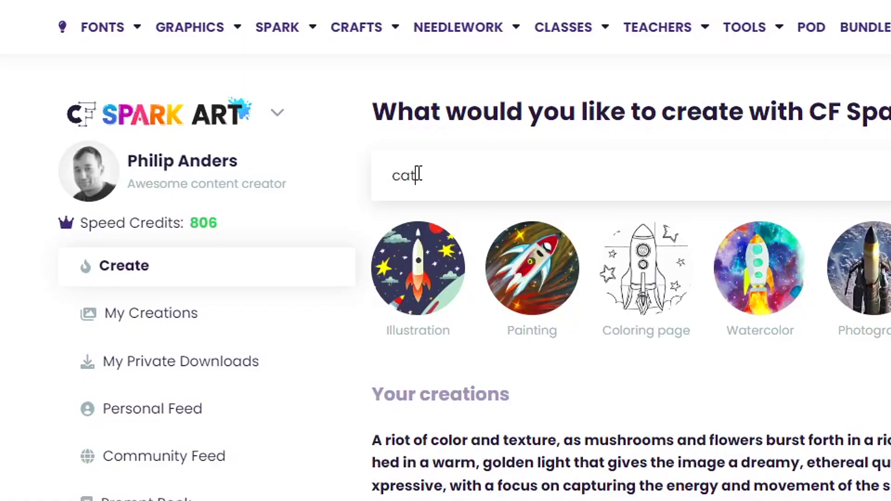
pyautogui.write('at')
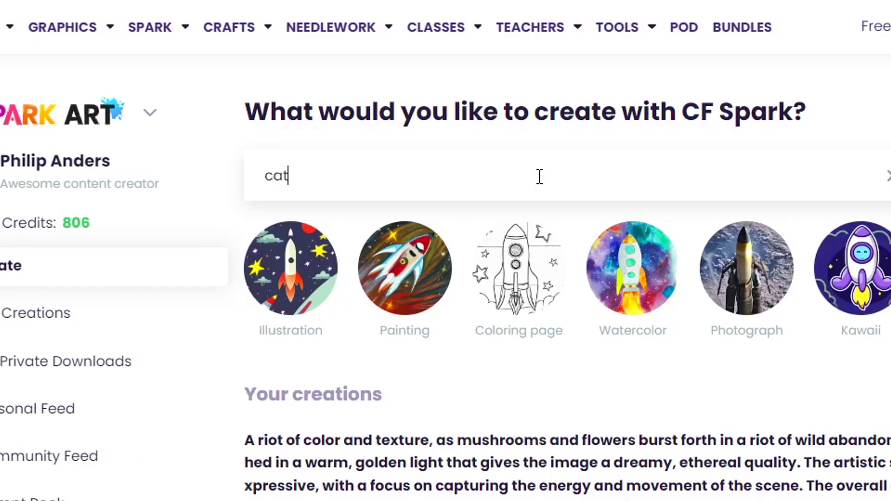
pyautogui.click(726, 122)
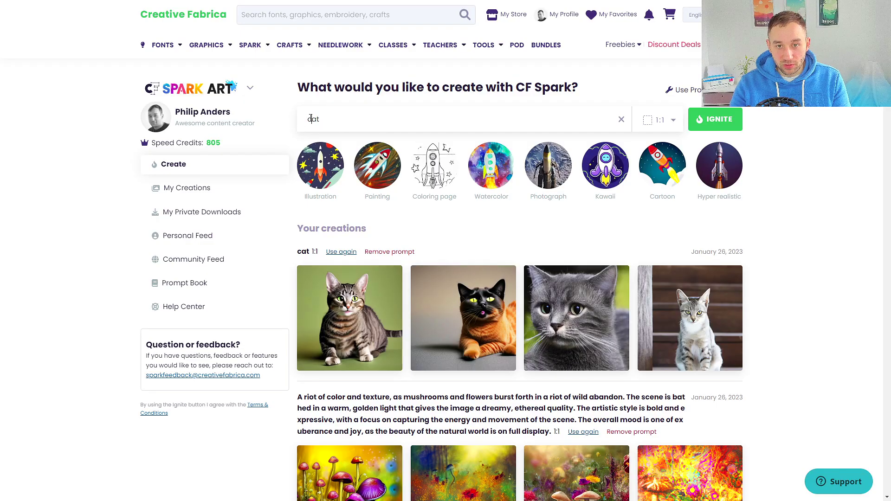
# Expand the prompt to "sticker of a happy cute cat", add the Kawaii style, and generate images from it.
pyautogui.doubleClick(311, 119)
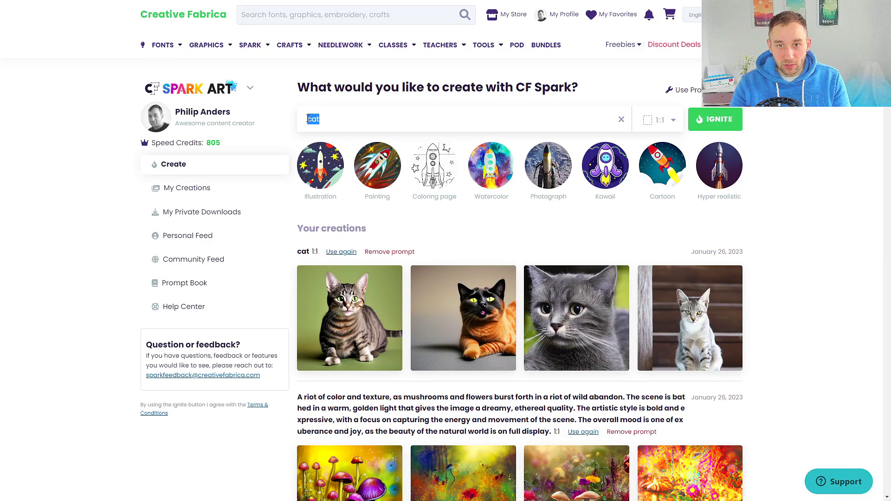
pyautogui.write('sticker of a happy cute')
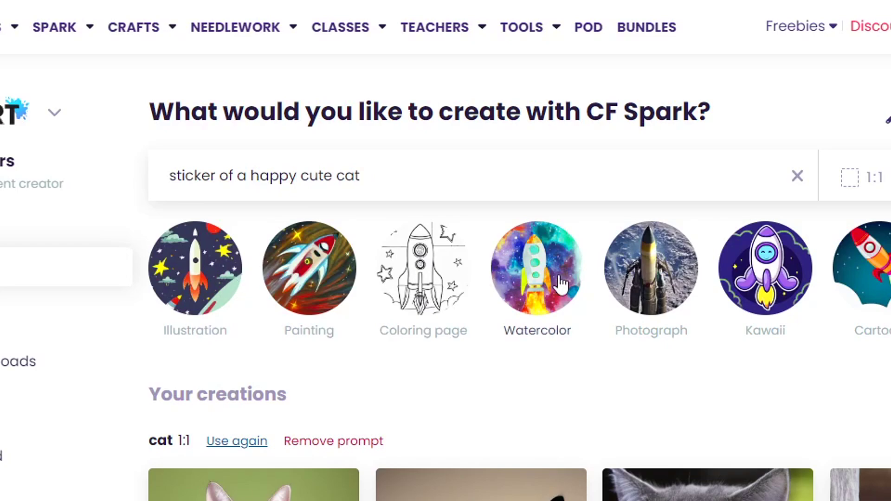
pyautogui.click(766, 274)
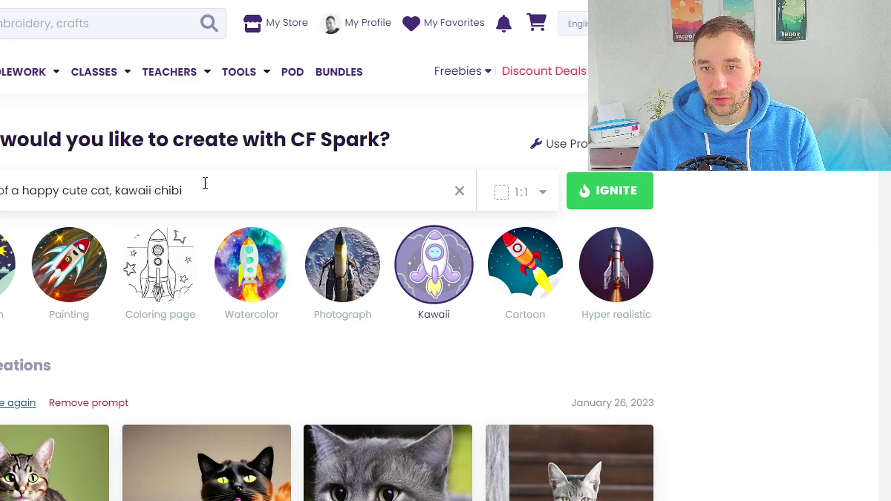
pyautogui.moveTo(0, 191); pyautogui.dragTo(0, 185)
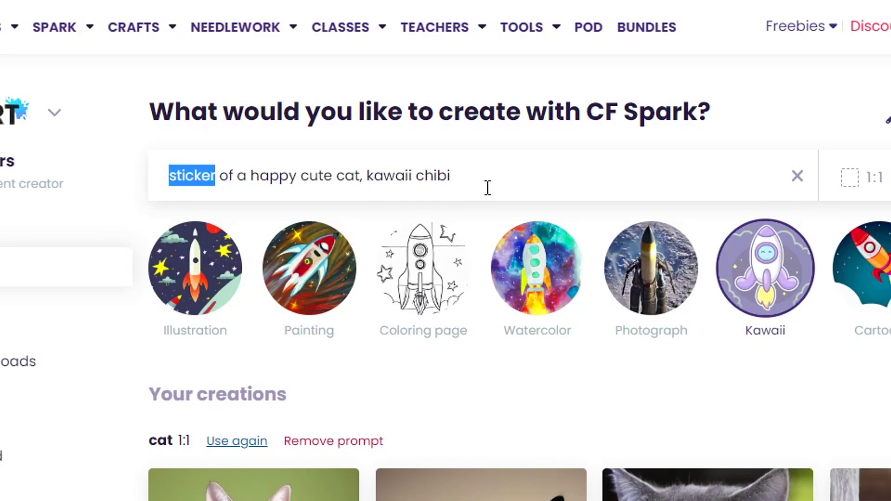
pyautogui.click(491, 186)
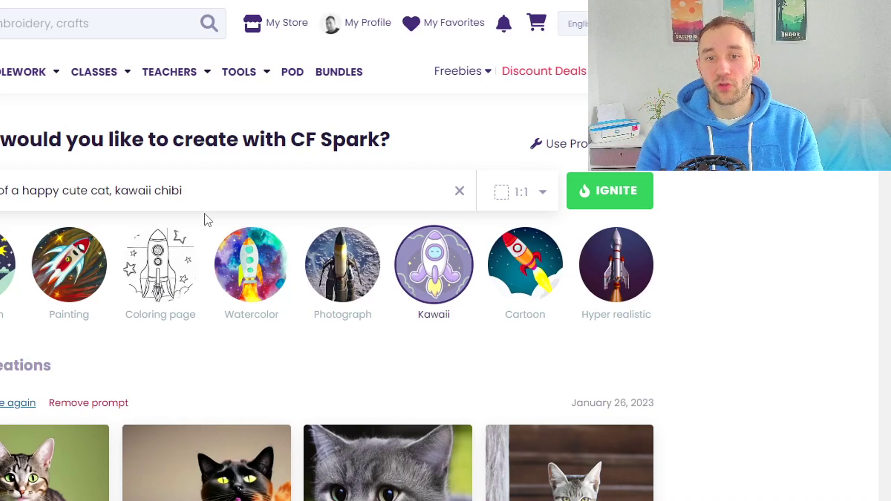
pyautogui.scroll(-5, 666, 324)
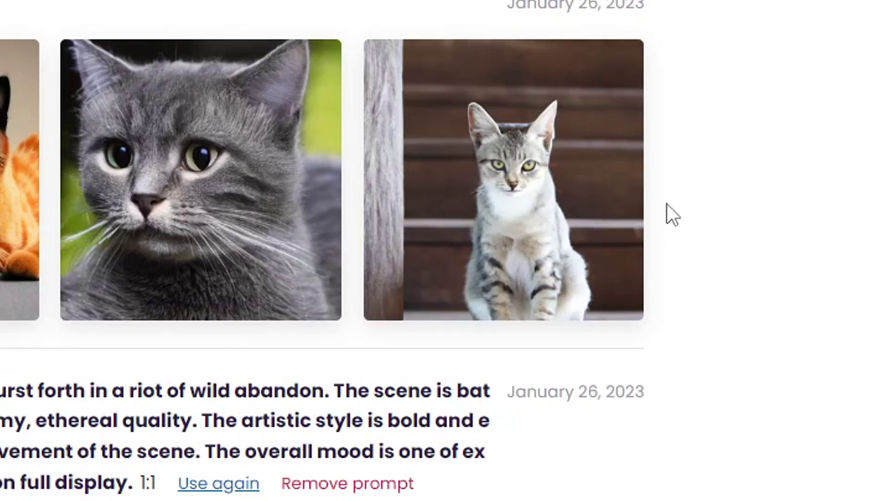
pyautogui.moveTo(517, 203)
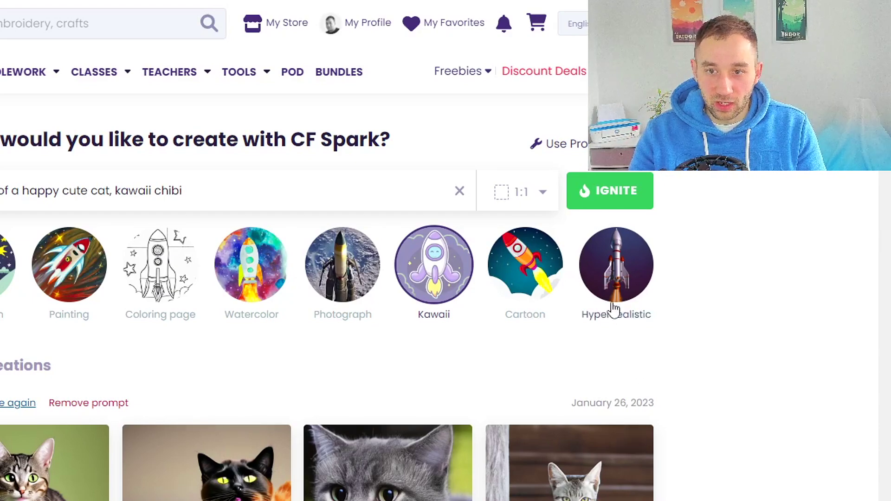
pyautogui.click(621, 201)
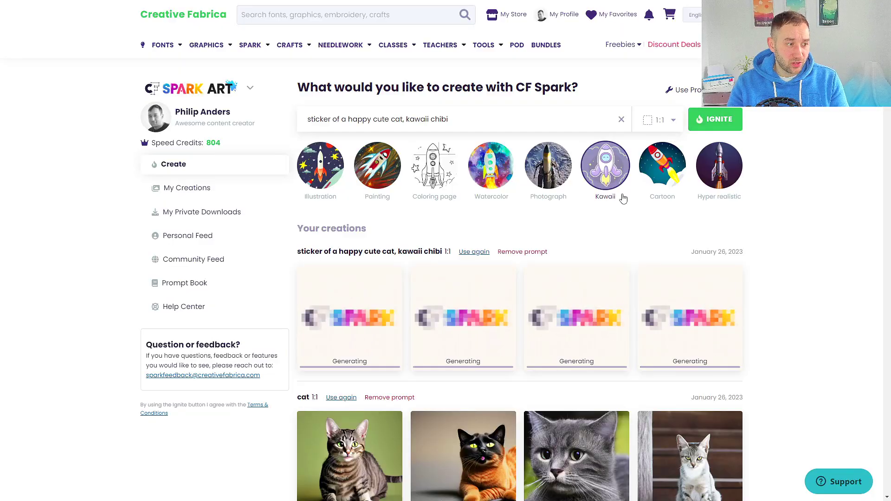
# Generate two more batches of images from the same kawaii cat sticker prompt.
pyautogui.scroll(-1, 593, 335)
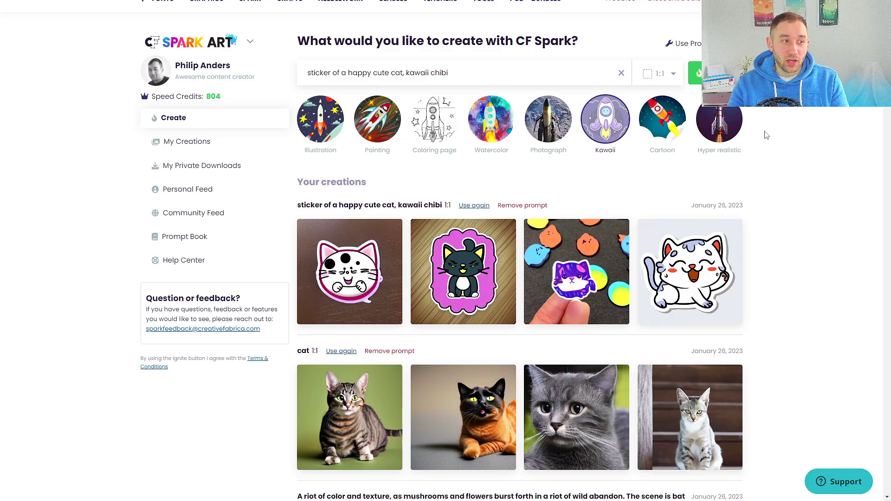
pyautogui.scroll(1, 761, 134)
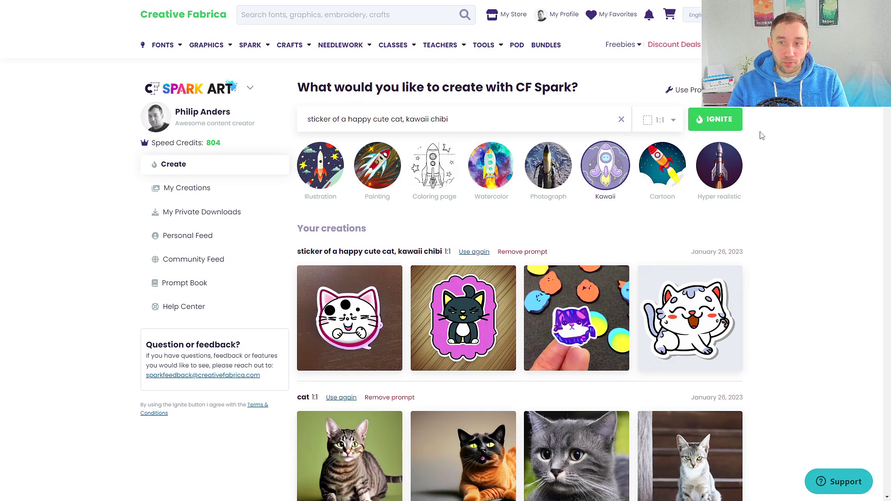
pyautogui.click(722, 122)
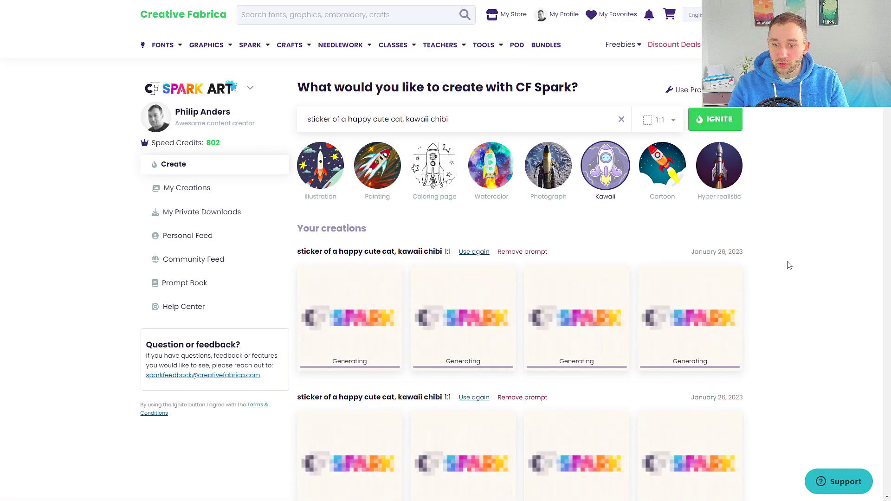
# Review the newly generated batches of kawaii cat stickers and compare the designs.
pyautogui.scroll(-4, 789, 265)
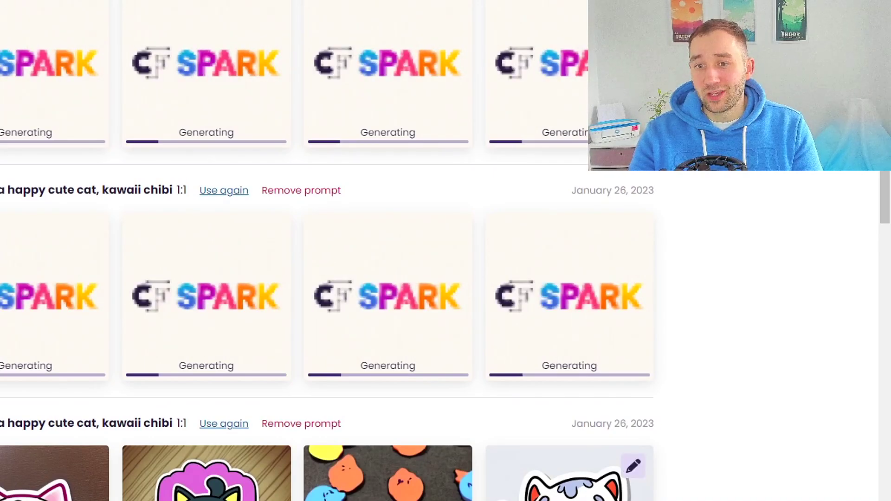
pyautogui.scroll(1, 696, 461)
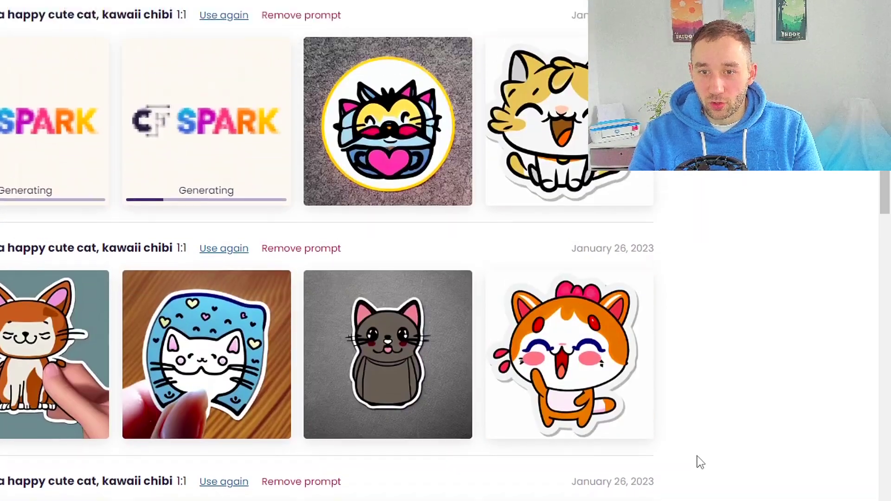
pyautogui.scroll(1, 694, 378)
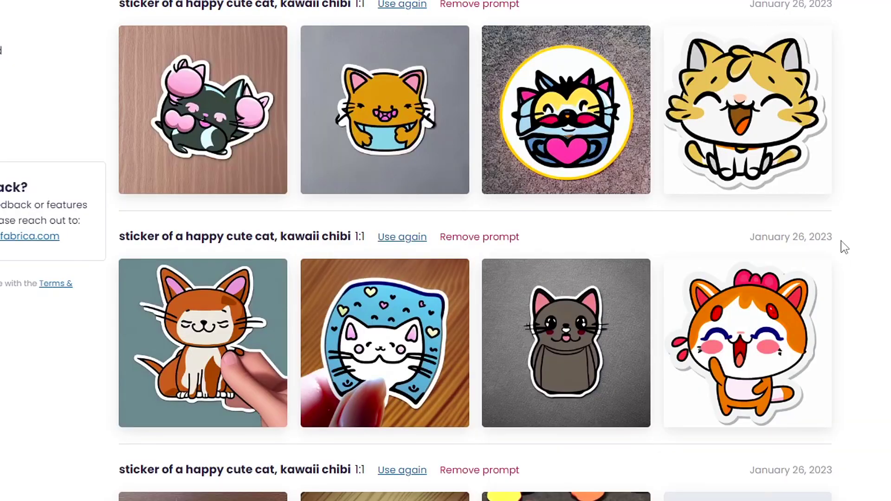
pyautogui.moveTo(689, 194)
pyautogui.moveTo(774, 267)
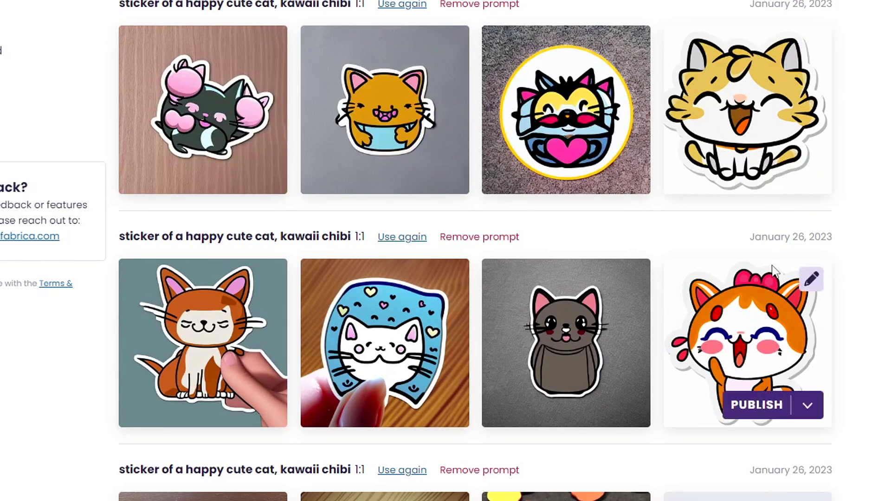
pyautogui.scroll(-3, 764, 343)
pyautogui.scroll(2, 748, 143)
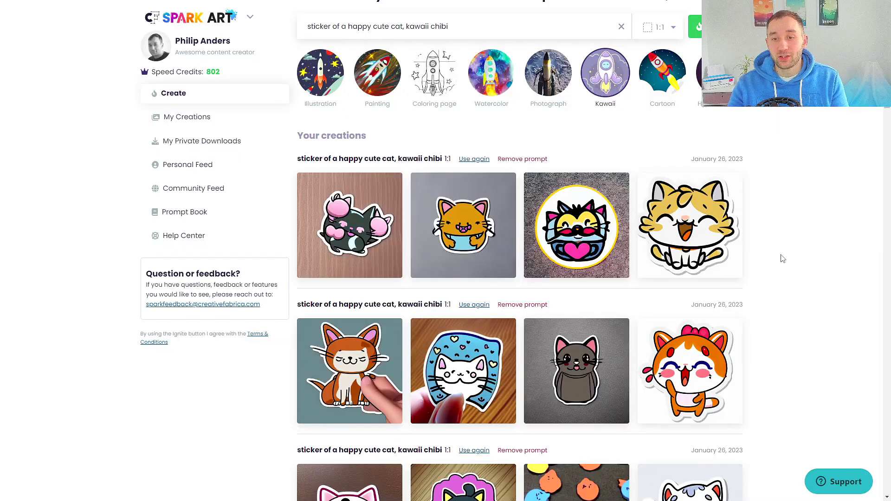
pyautogui.scroll(1, 580, 260)
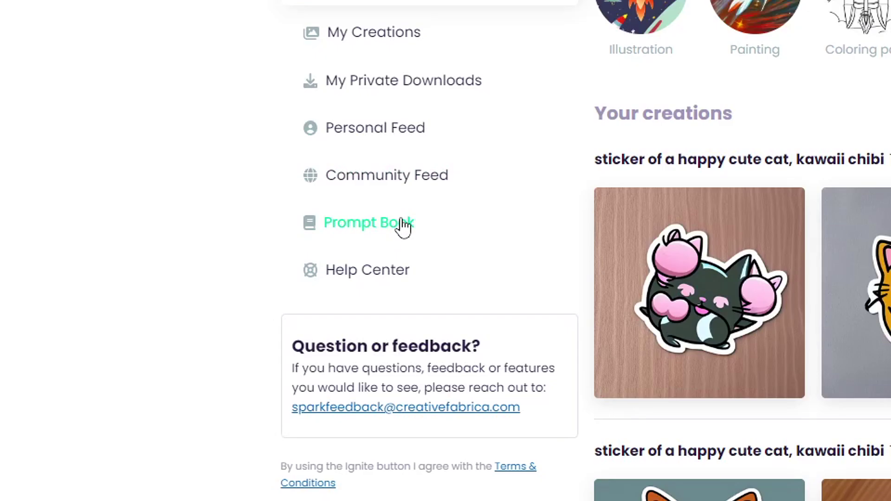
# Open the Prompt Book and read the example prompts, highlighting "colorful, vibrant, cinematic, amazing details" in the panda bears prompt.
pyautogui.click(402, 225)
pyautogui.scroll(-1, 537, 273)
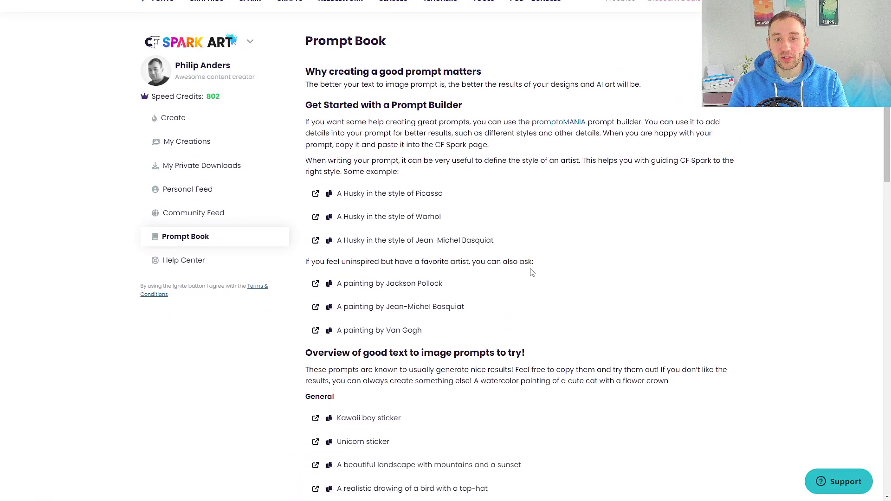
pyautogui.scroll(-2, 533, 272)
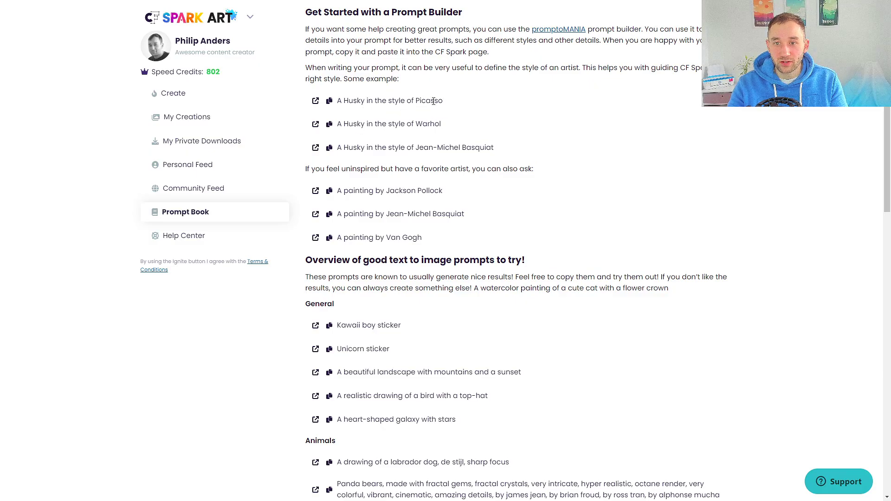
pyautogui.scroll(-4, 427, 171)
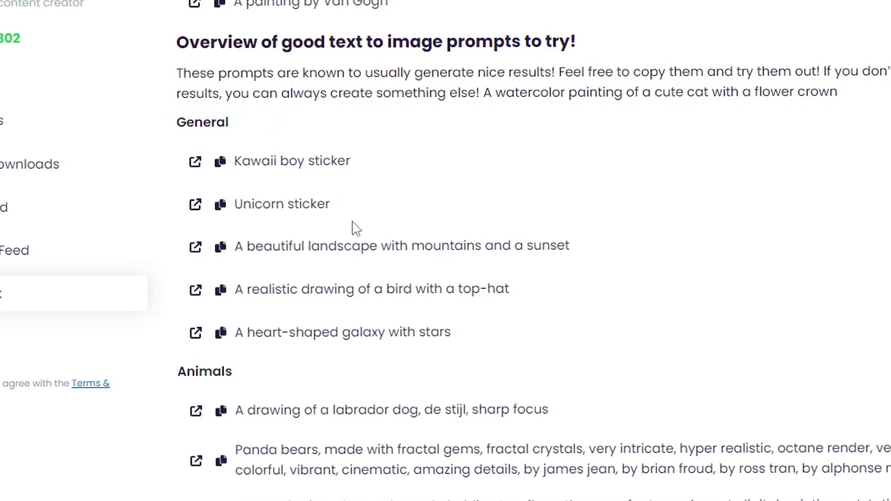
pyautogui.scroll(-5, 359, 226)
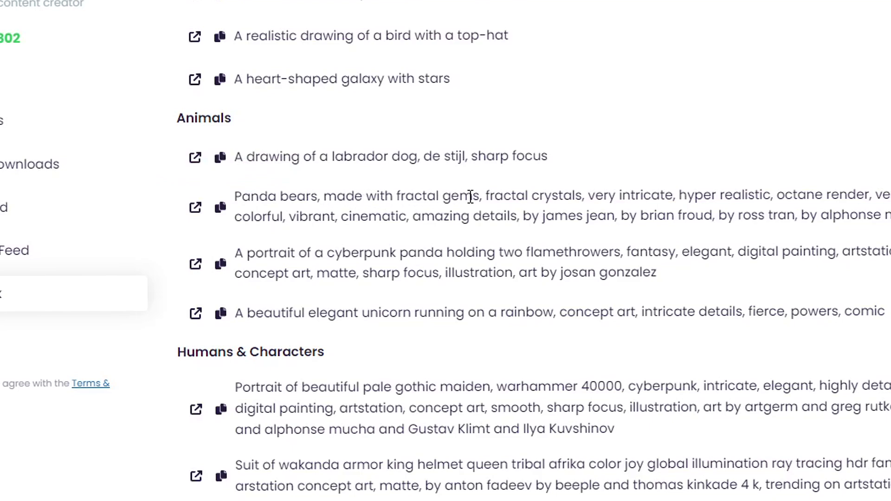
pyautogui.moveTo(234, 216); pyautogui.dragTo(296, 221)
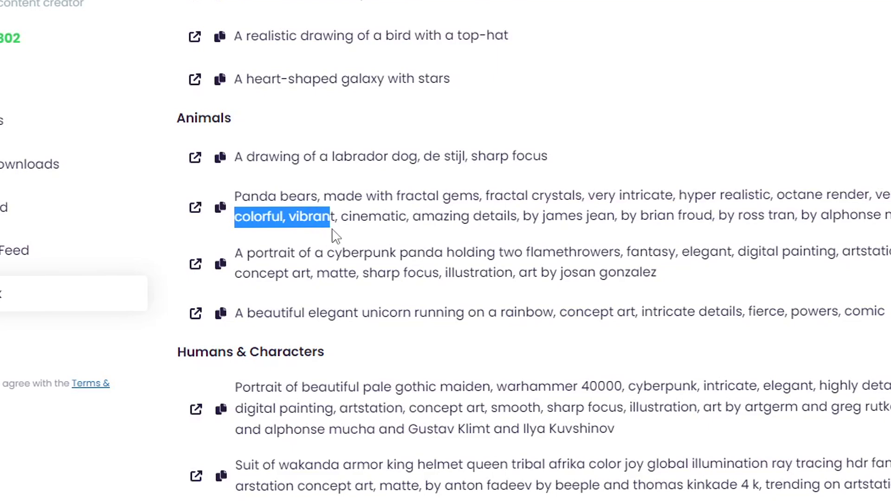
pyautogui.moveTo(347, 227); pyautogui.dragTo(523, 232)
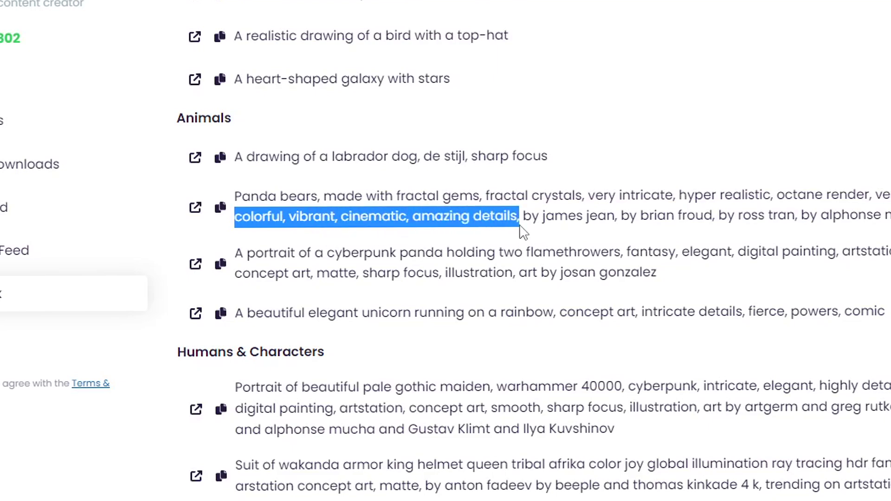
pyautogui.click(522, 231)
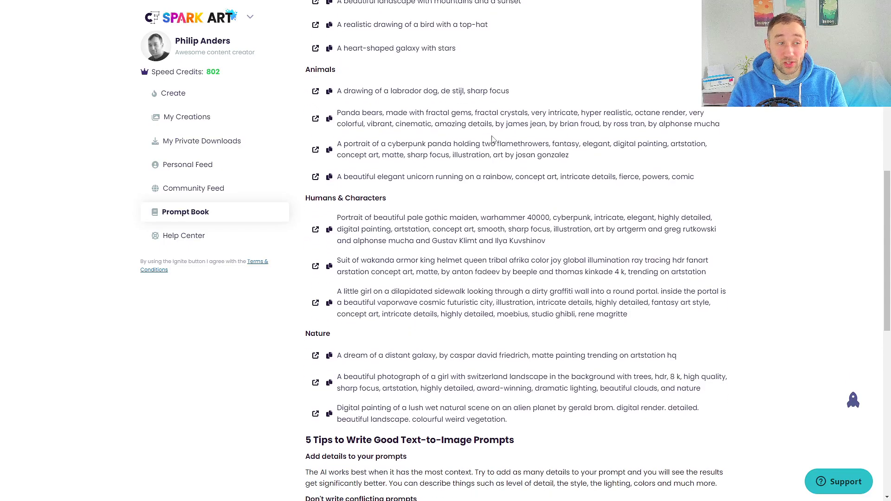
# Browse the Humans & Characters and Nature example prompts and the prompt-writing tips, returning to the Animals examples.
pyautogui.scroll(-1, 490, 125)
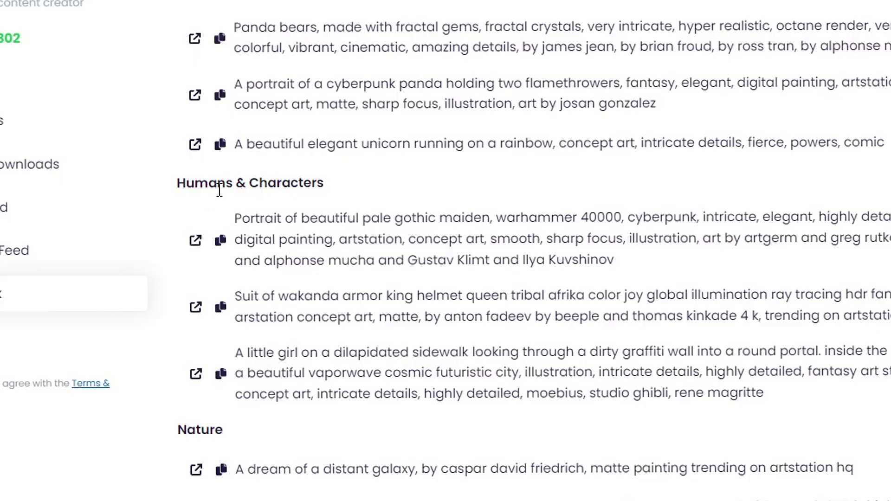
pyautogui.scroll(-2, 306, 295)
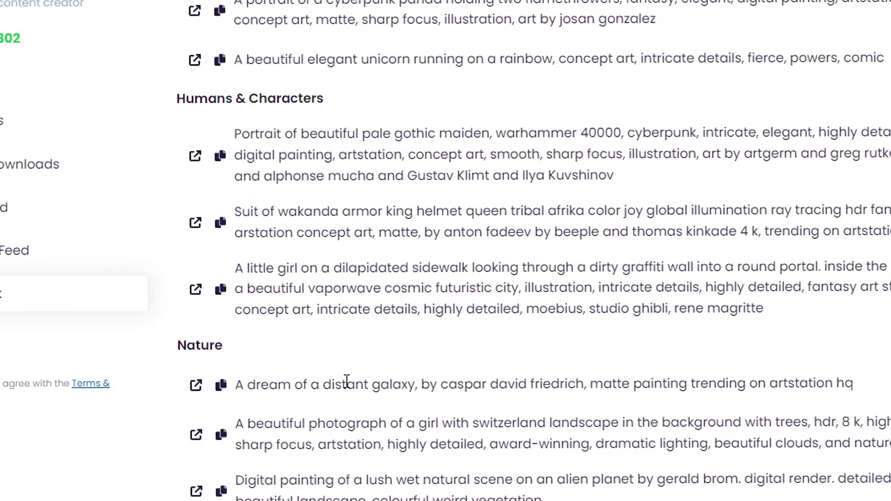
pyautogui.scroll(-5, 346, 380)
pyautogui.scroll(5, 347, 381)
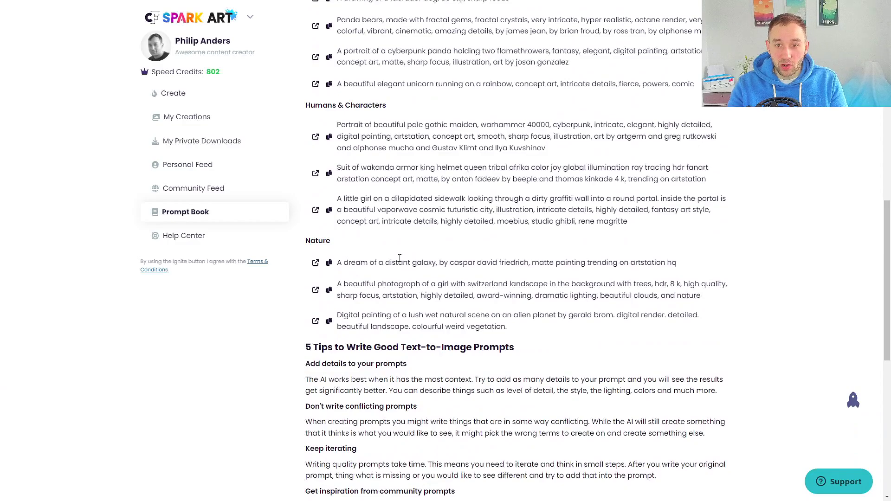
pyautogui.scroll(4, 400, 258)
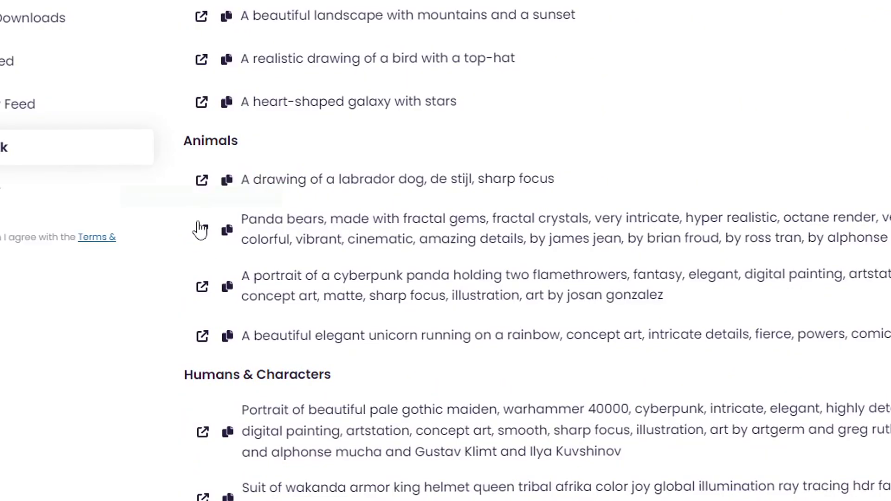
# Load the panda bears fractal gems example prompt from the Prompt Book and generate images from it.
pyautogui.click(202, 232)
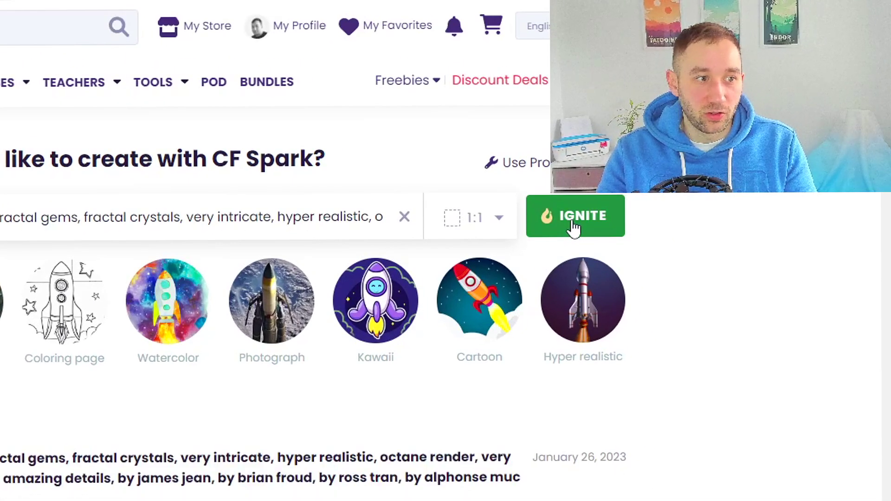
pyautogui.click(574, 227)
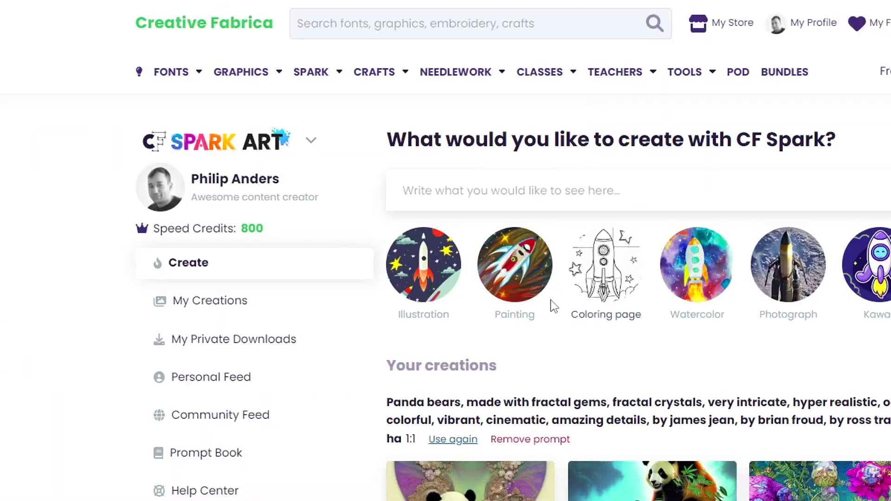
# Open the Spark creations search page and browse the community artworks, checking the prompt visibility on the pink roses and heart image.
pyautogui.moveTo(337, 71)
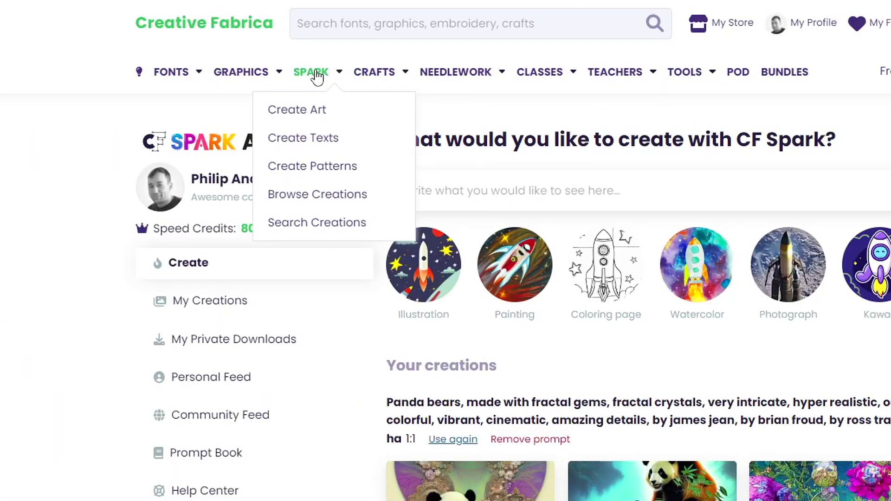
pyautogui.click(345, 223)
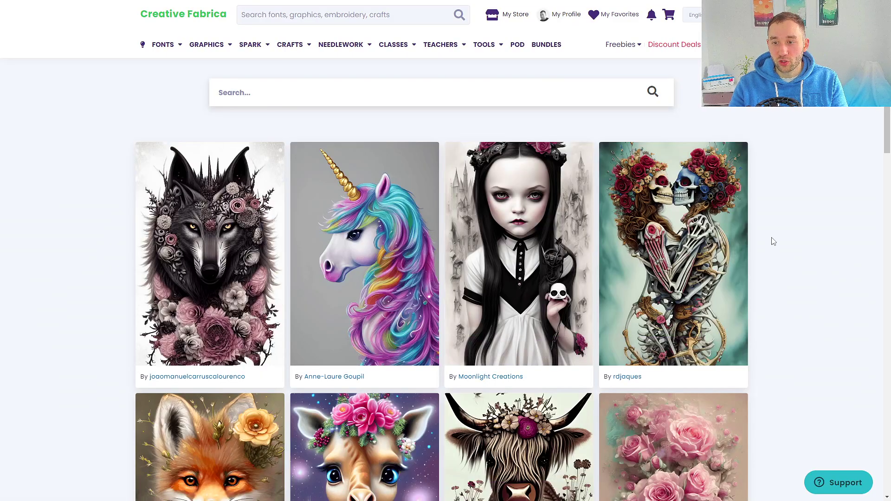
pyautogui.scroll(-1, 773, 242)
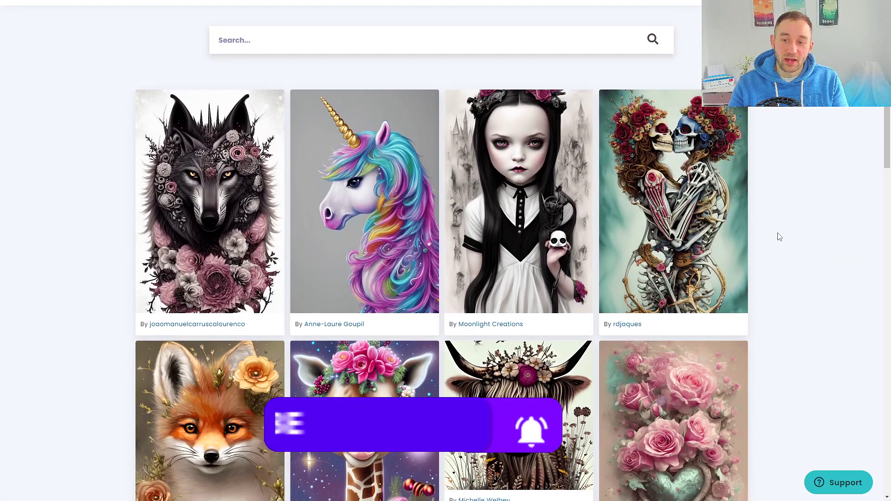
pyautogui.scroll(-2, 776, 234)
pyautogui.scroll(-3, 783, 226)
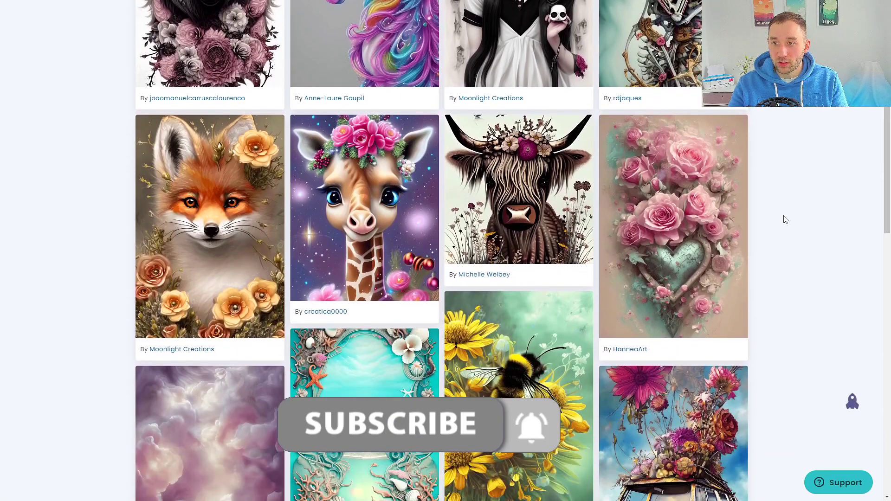
pyautogui.moveTo(697, 254)
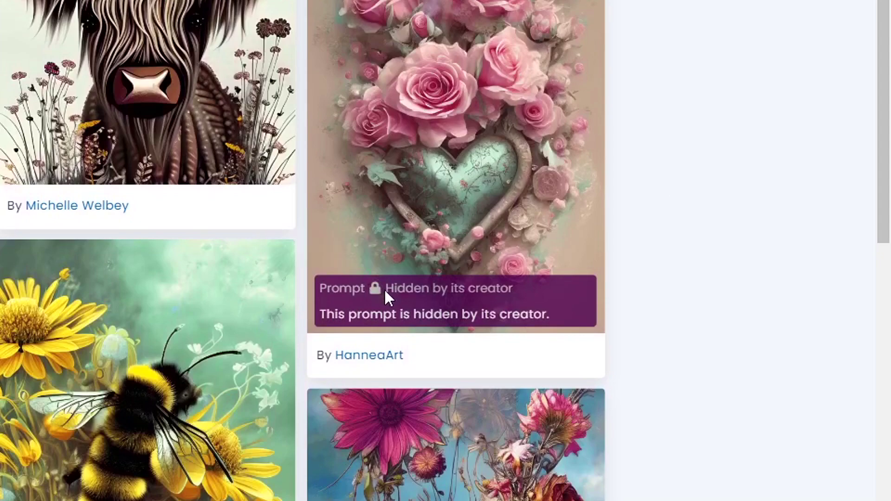
pyautogui.moveTo(388, 290); pyautogui.dragTo(491, 281)
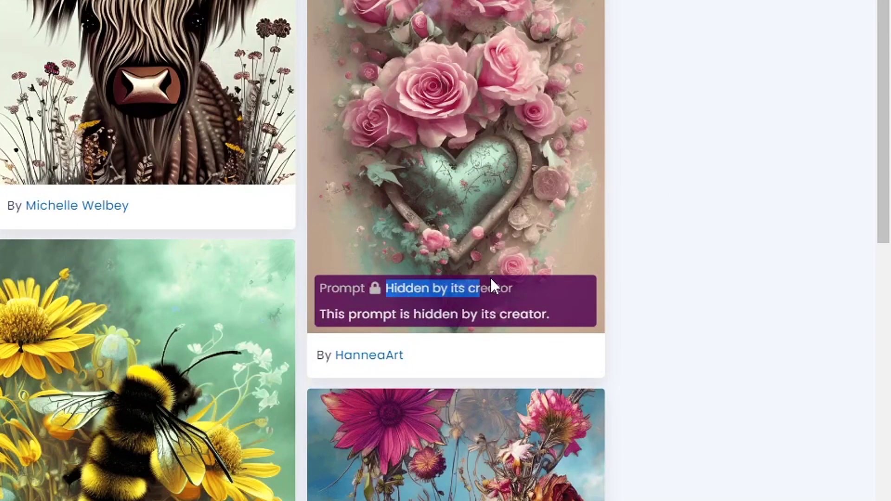
pyautogui.click(521, 301)
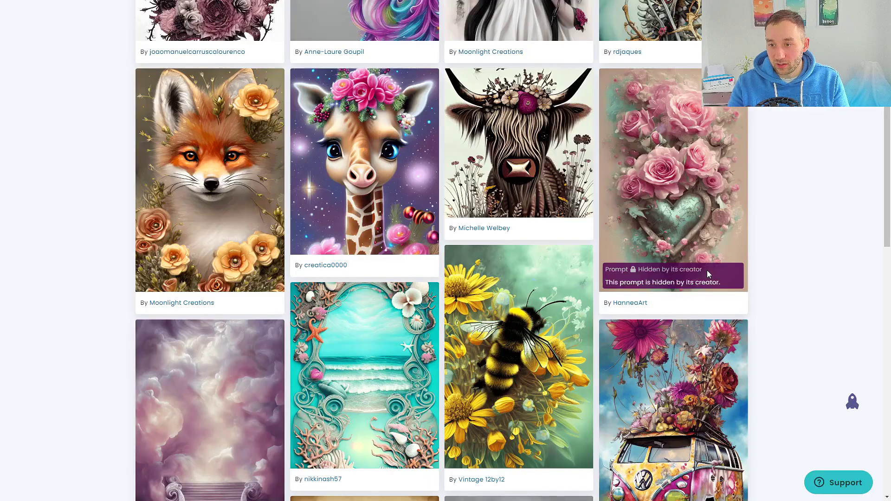
# Read the "flower infused bumblebee" prompt on the bee artwork, copy it, and continue browsing the gallery.
pyautogui.moveTo(540, 173)
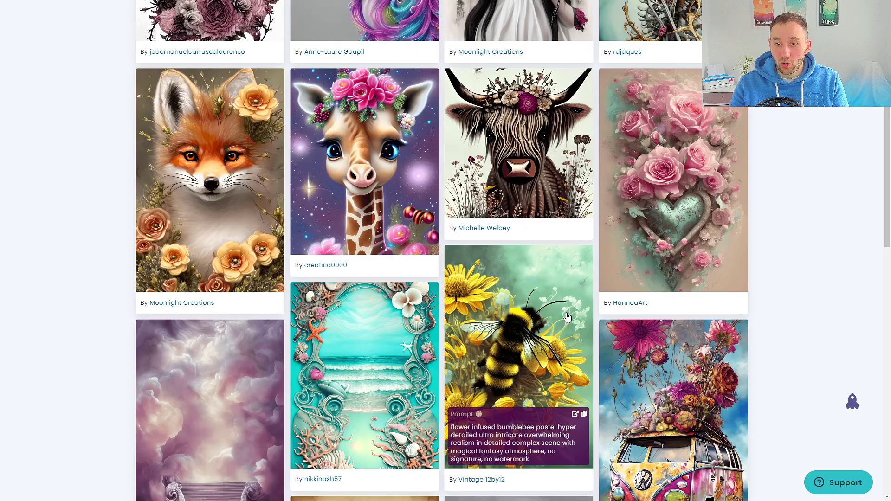
pyautogui.scroll(-2, 450, 497)
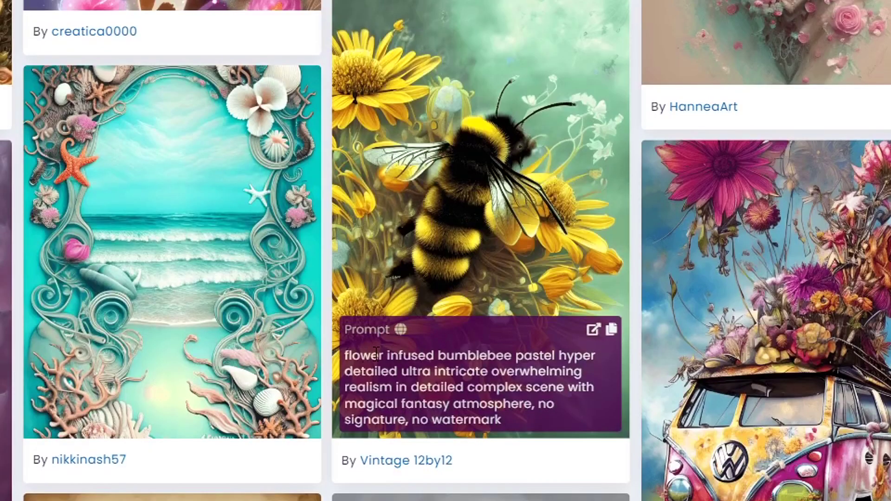
pyautogui.click(611, 330)
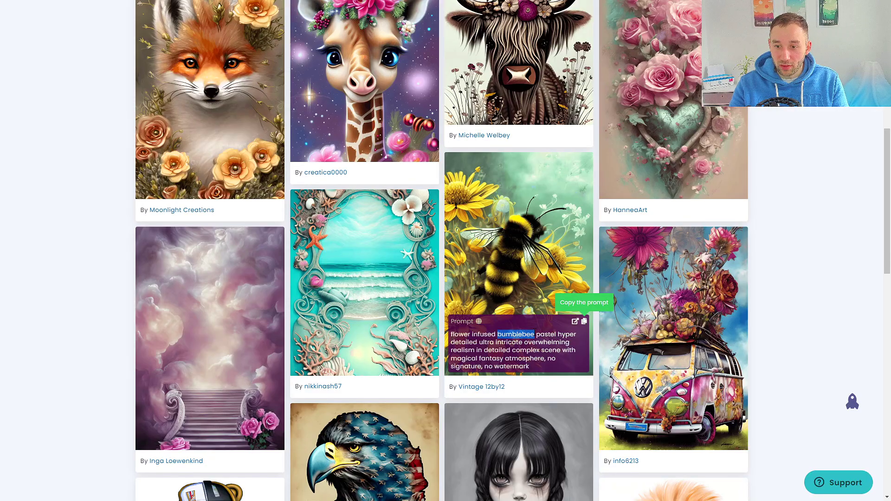
pyautogui.scroll(-1, 536, 333)
pyautogui.scroll(-1, 534, 297)
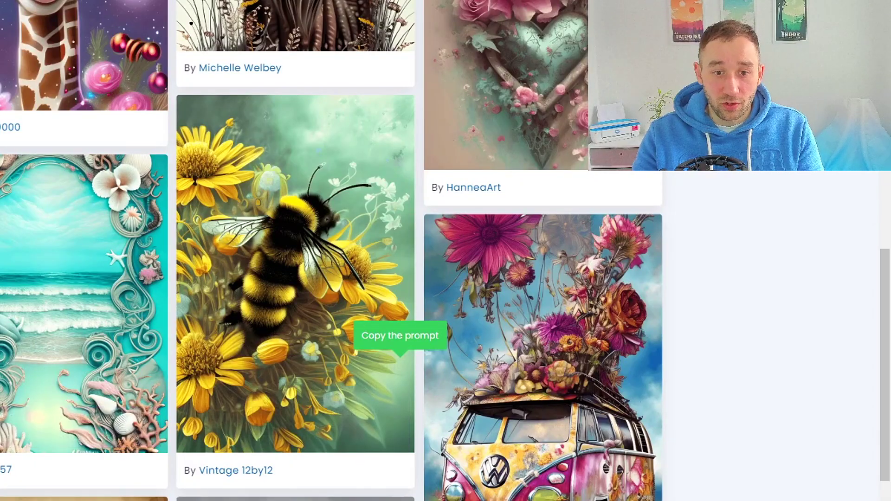
pyautogui.scroll(-2, 325, 279)
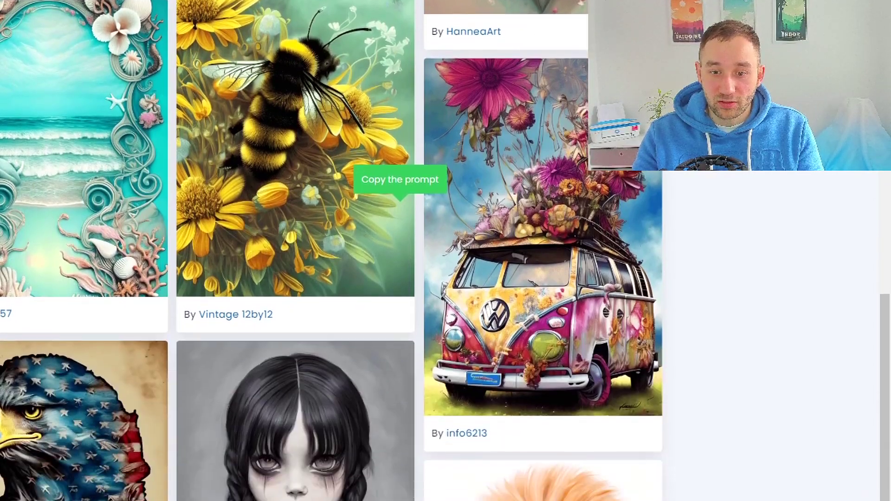
pyautogui.scroll(-3, 538, 325)
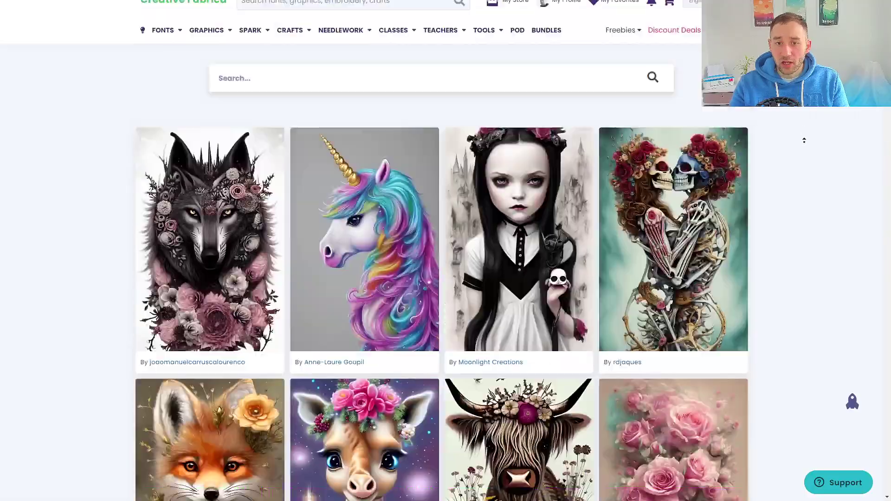
# Search the community creations for "melanin" and browse the portraits found.
pyautogui.scroll(1, 804, 140)
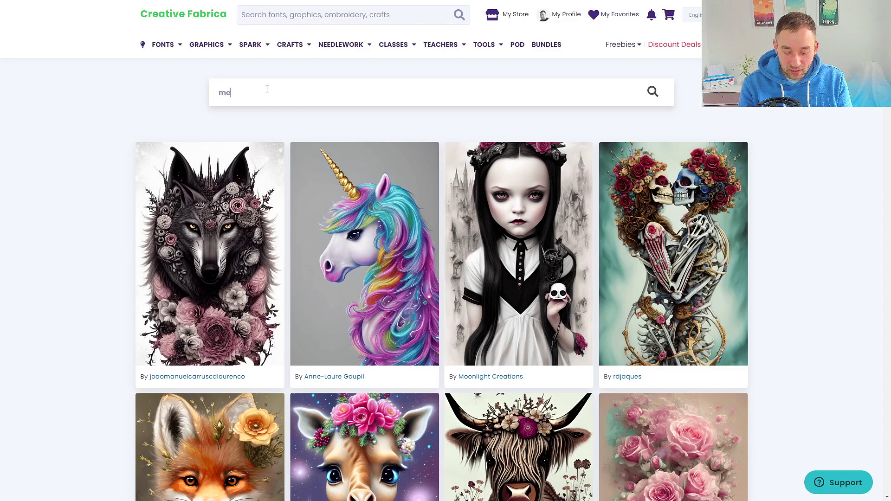
pyautogui.write('lanin')
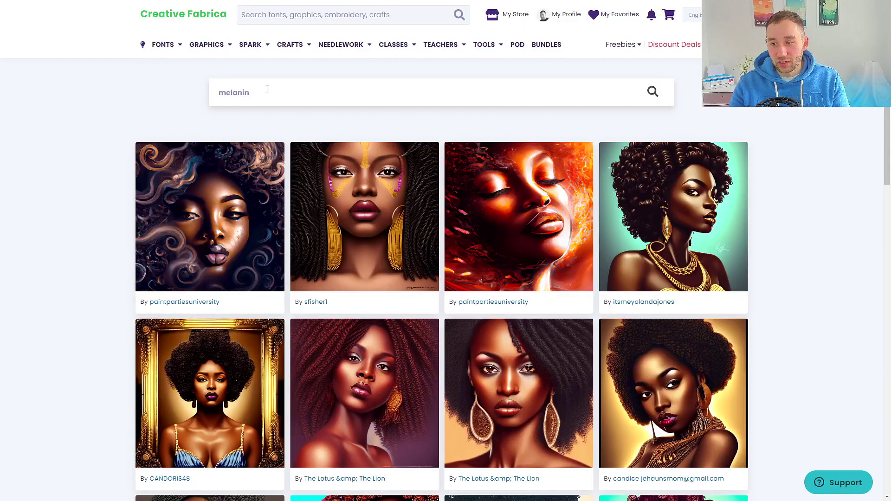
pyautogui.scroll(-1, 810, 209)
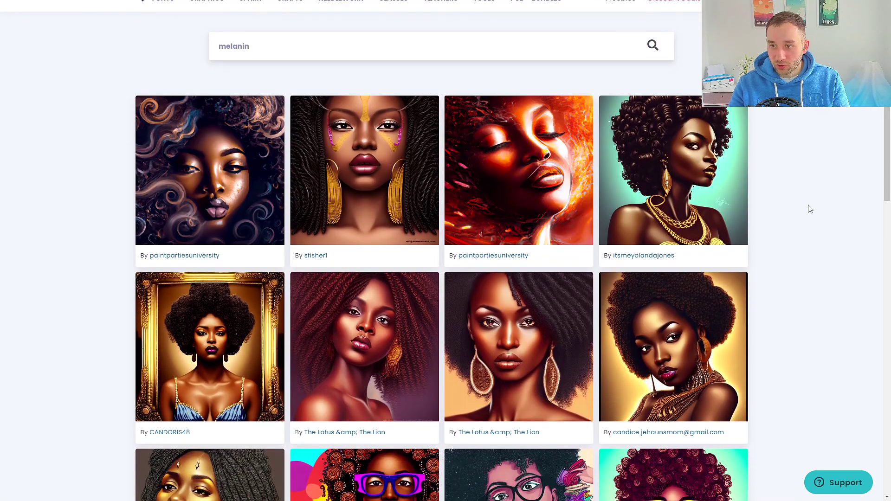
pyautogui.scroll(-3, 811, 209)
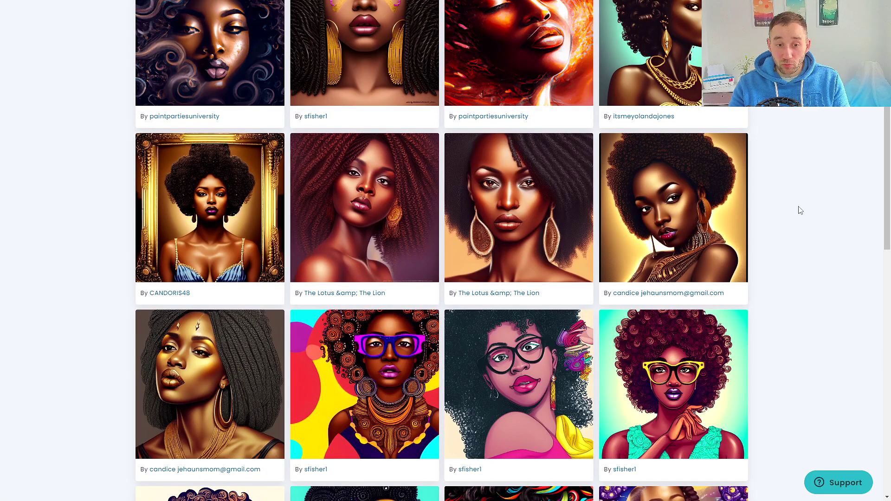
pyautogui.scroll(-3, 800, 210)
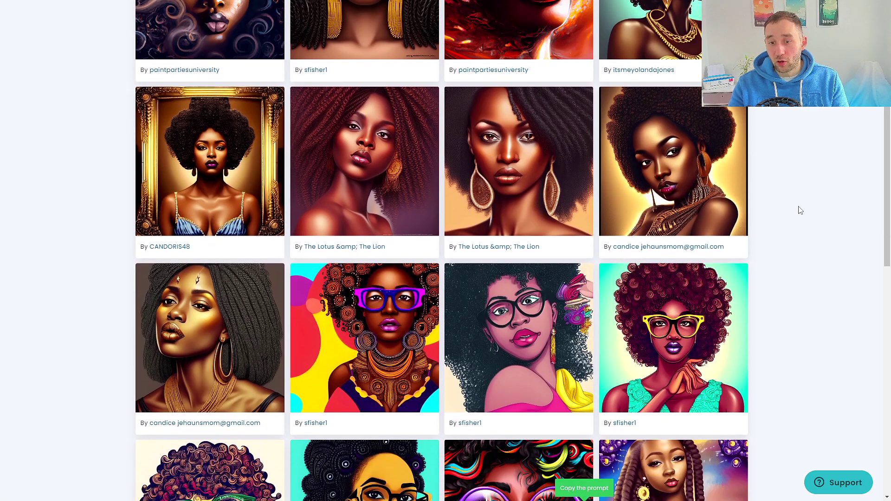
pyautogui.scroll(-11, 801, 211)
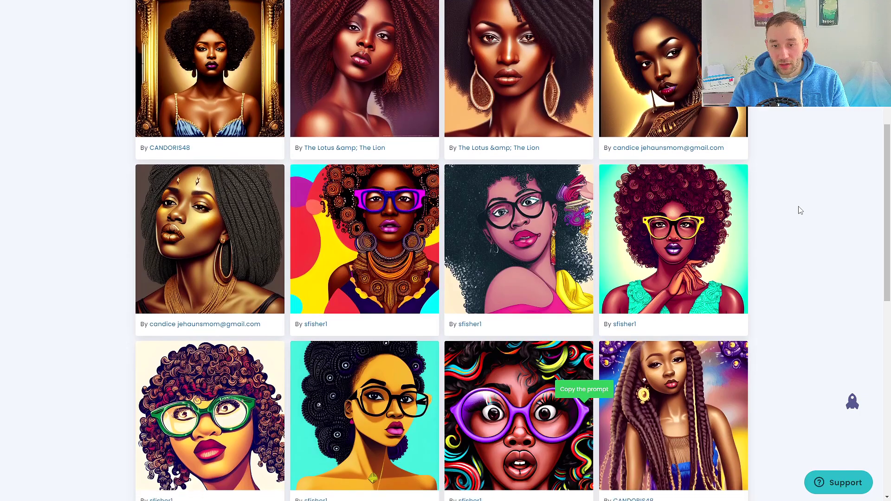
pyautogui.scroll(12, 800, 210)
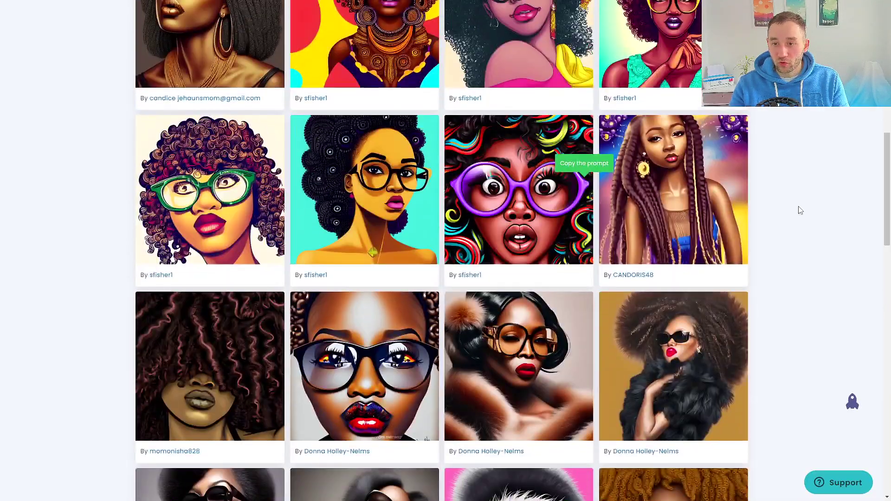
pyautogui.scroll(4, 800, 211)
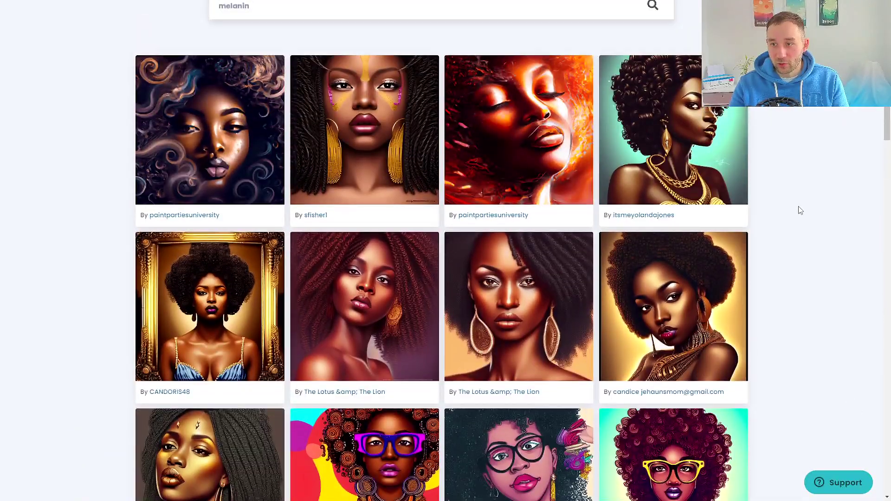
pyautogui.scroll(2, 801, 211)
pyautogui.scroll(-1, 802, 208)
# Reuse the "Melanin, dark skinned woman, big curls" prompt in the image generator, replacing "woman" with "girl".
pyautogui.moveTo(727, 295)
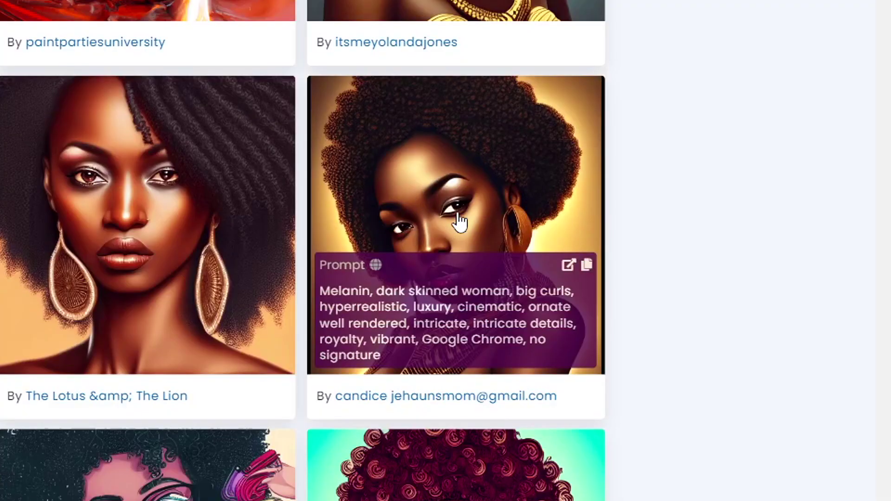
pyautogui.click(570, 268)
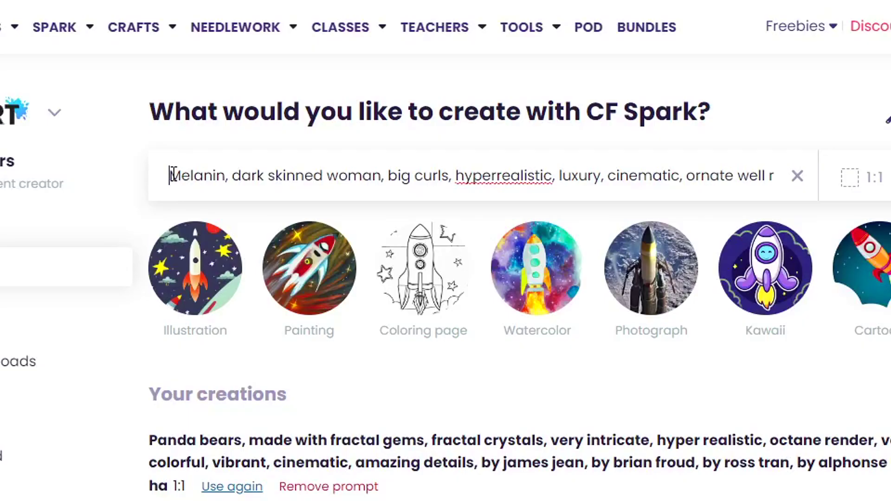
pyautogui.moveTo(170, 176)
pyautogui.mouseDown()
pyautogui.moveTo(303, 168)
pyautogui.moveTo(522, 181)
pyautogui.moveTo(787, 177)
pyautogui.moveTo(574, 175)
pyautogui.mouseUp()
pyautogui.click(610, 181)
pyautogui.click(351, 172)
pyautogui.doubleClick(351, 175)
pyautogui.write('girl')
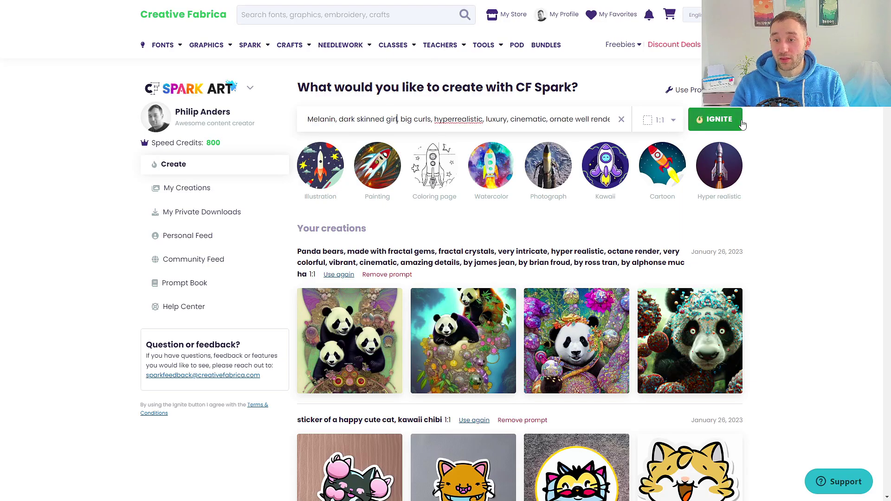
# Generate several batches of images from the edited melanin girl prompt and review the portraits.
pyautogui.click(717, 122)
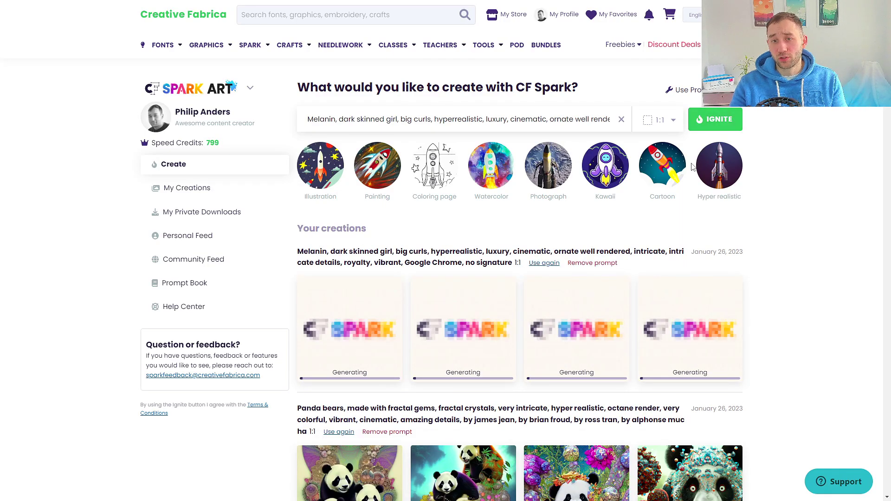
pyautogui.click(717, 119)
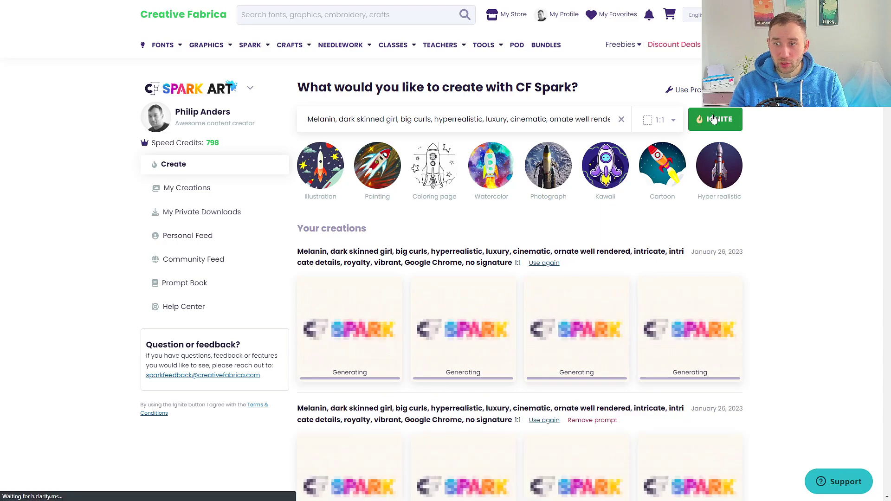
pyautogui.scroll(-2, 792, 300)
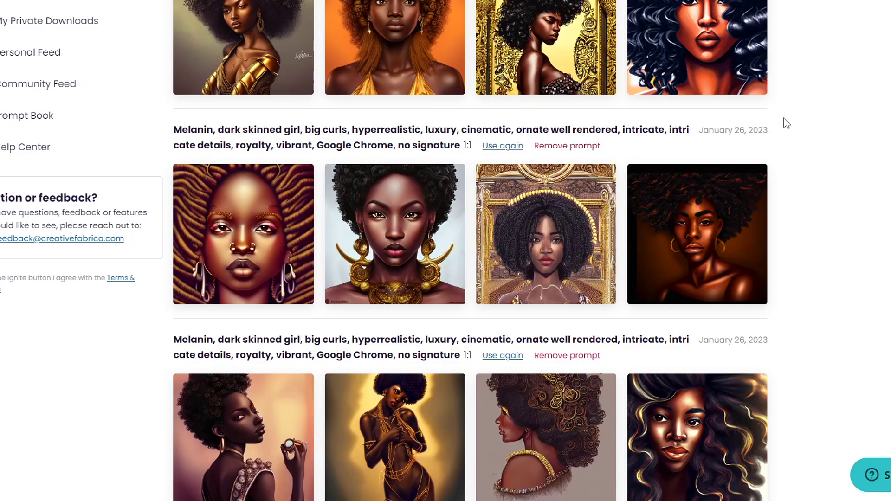
pyautogui.scroll(-1, 787, 123)
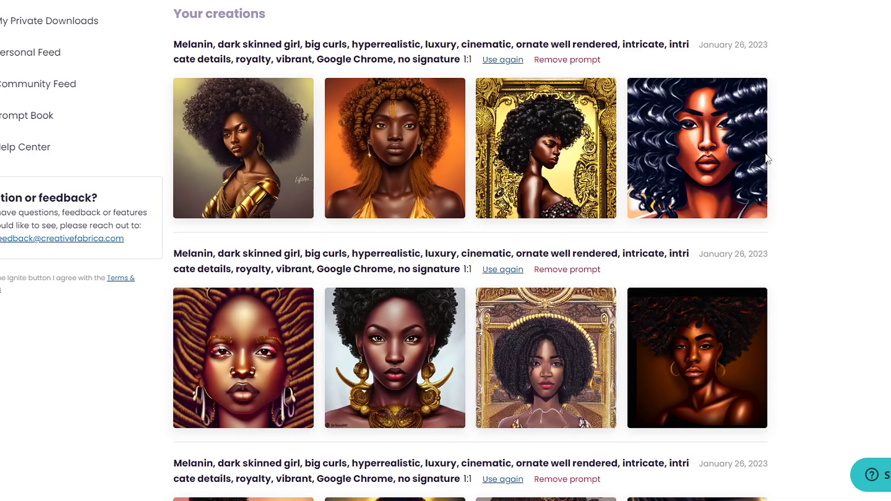
# Publish the curly-haired portrait with the orange background from the newest batch and download it from its product page.
pyautogui.moveTo(371, 191)
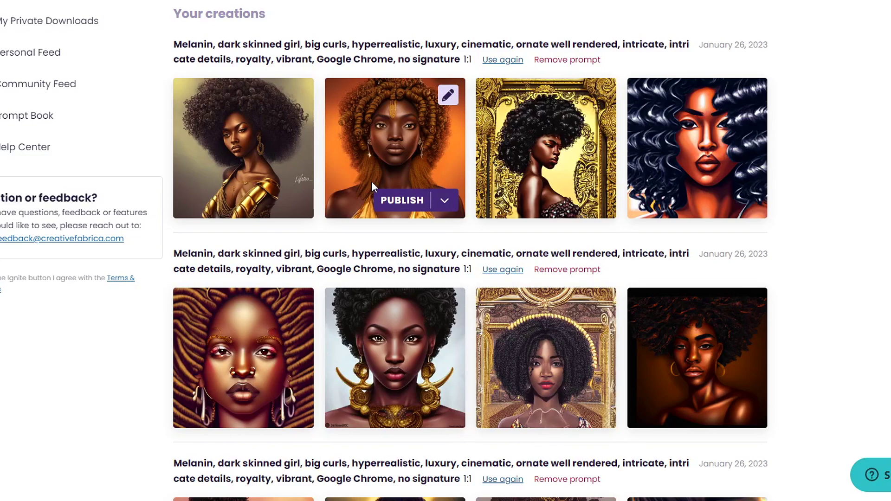
pyautogui.click(411, 199)
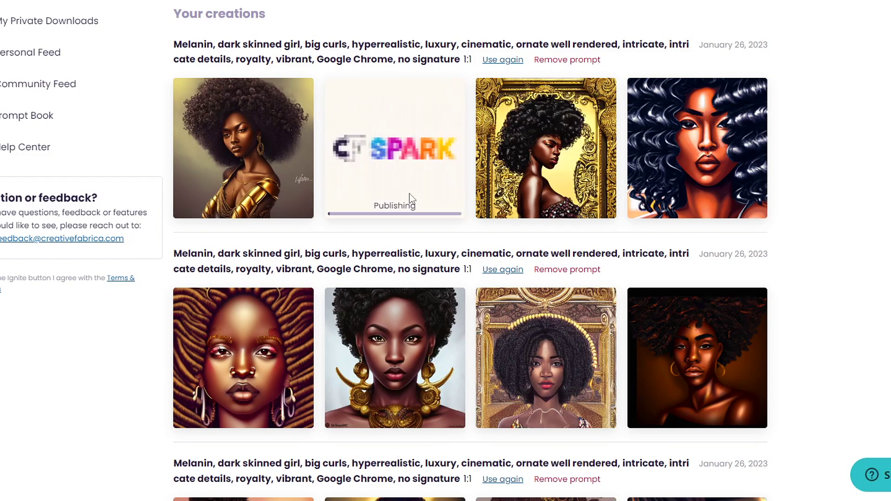
pyautogui.click(254, 198)
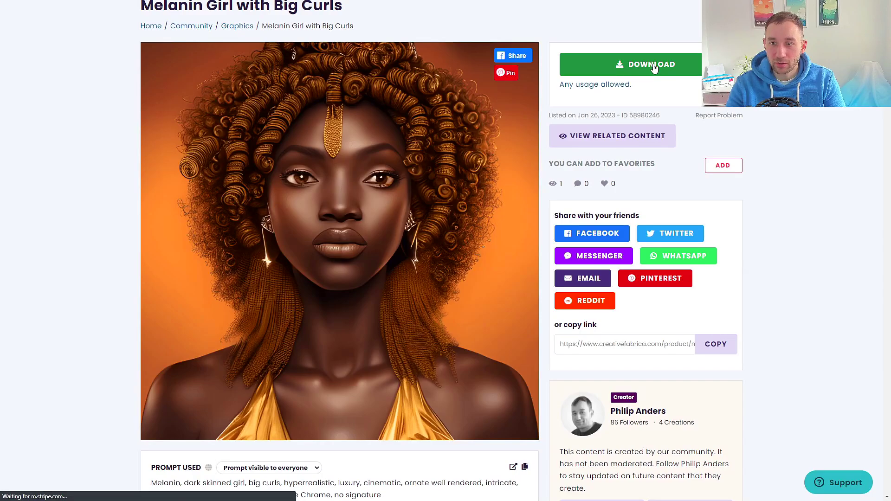
# Set the published creation's prompt visibility to "Prompt visible only to me".
pyautogui.scroll(-1, 316, 469)
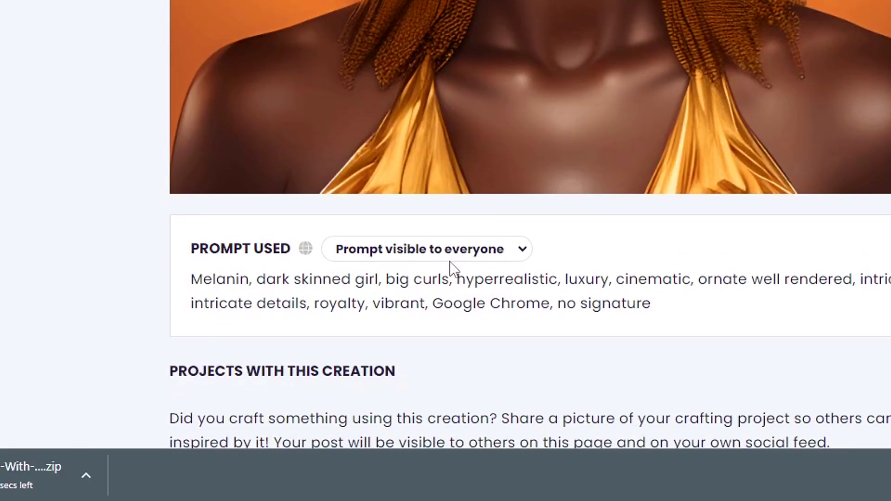
pyautogui.click(450, 252)
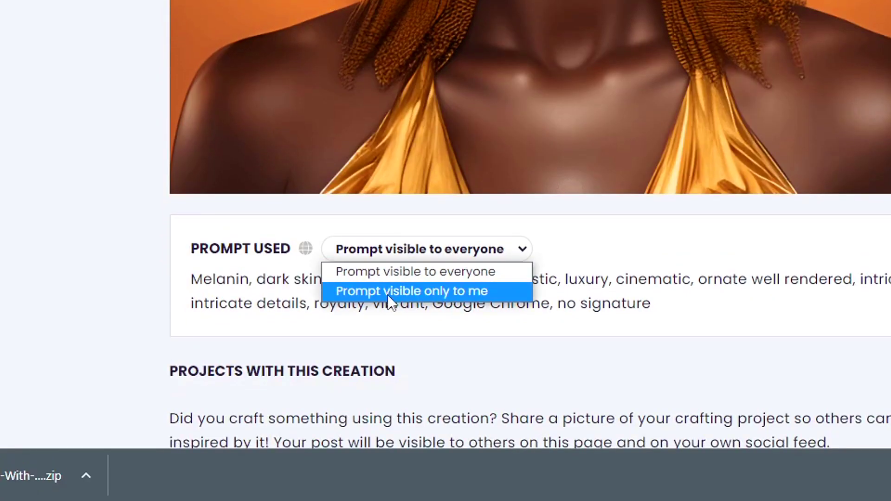
pyautogui.click(442, 292)
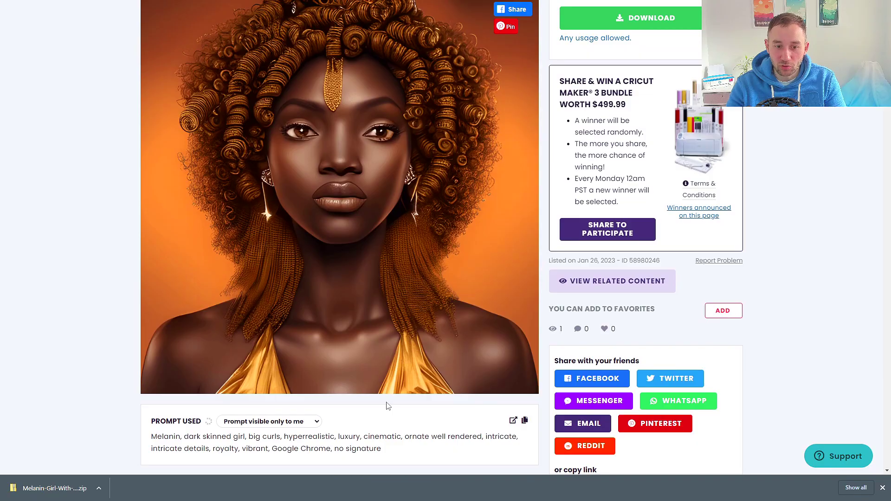
pyautogui.scroll(1, 668, 209)
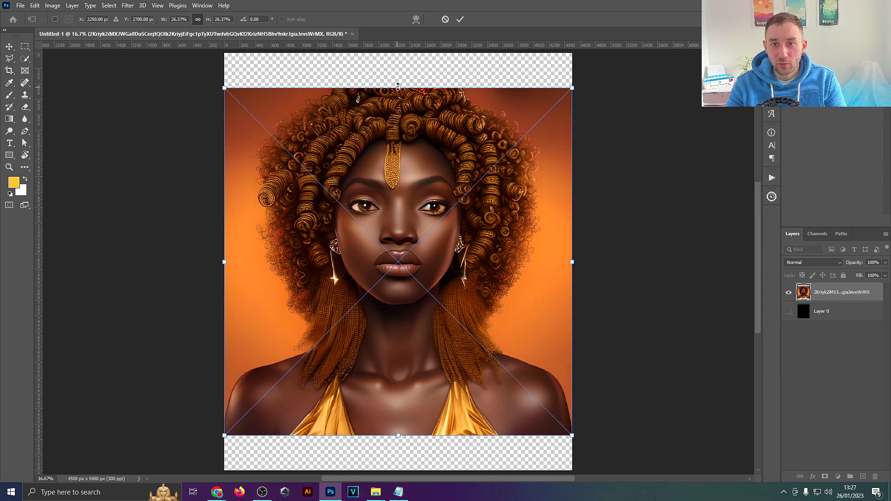
# Switch to Photoshop and enlarge the placed portrait slightly so that it extends just past the canvas sides.
pyautogui.moveTo(398, 86)
pyautogui.mouseDown()
pyautogui.moveTo(399, 57)
pyautogui.moveTo(404, 92)
pyautogui.moveTo(404, 82)
pyautogui.mouseUp()
pyautogui.press('Return')
pyautogui.press('i')
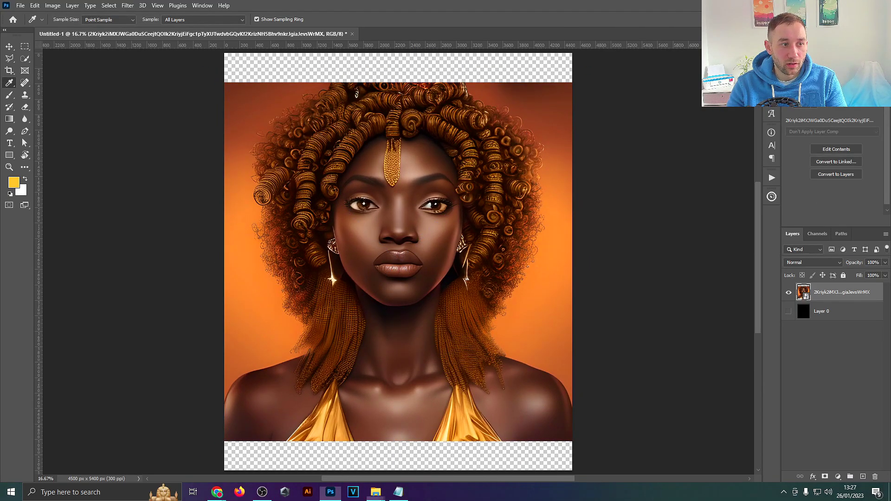
pyautogui.scroll(5, 387, 223)
pyautogui.moveTo(170, 228); pyautogui.dragTo(158, 270)
pyautogui.hotkey('ctrl', '0')
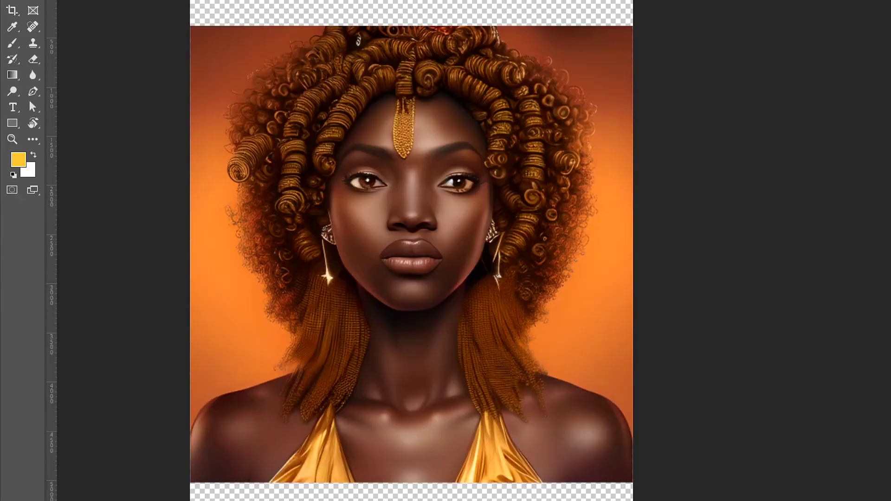
# Place the torn-edge shape 03_Cutout over the portrait, match its height to the image and widen it towards the canvas sides.
pyautogui.moveTo(722, 194); pyautogui.dragTo(395, 199)
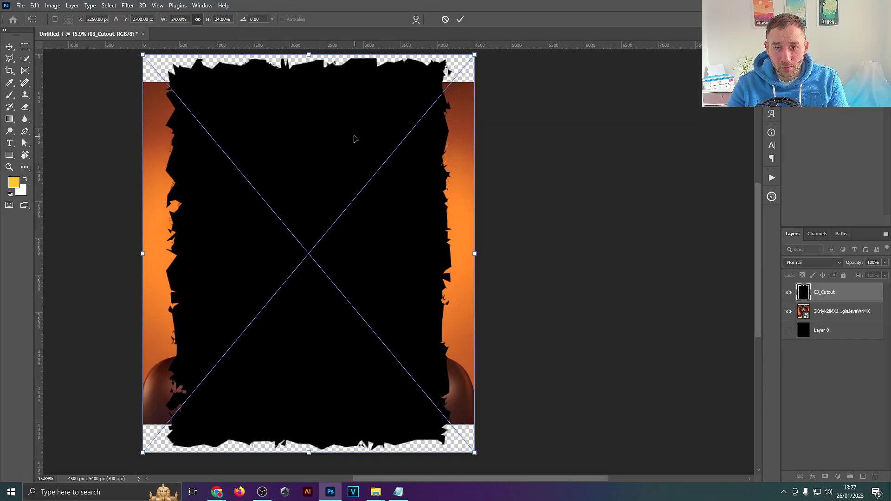
pyautogui.moveTo(468, 99)
pyautogui.mouseDown()
pyautogui.moveTo(449, 120)
pyautogui.moveTo(458, 107)
pyautogui.mouseUp()
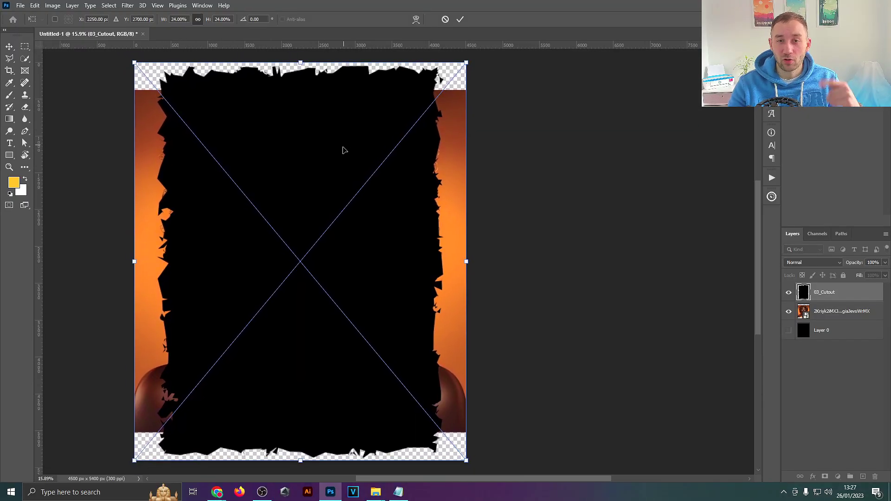
pyautogui.moveTo(340, 132); pyautogui.dragTo(322, 119)
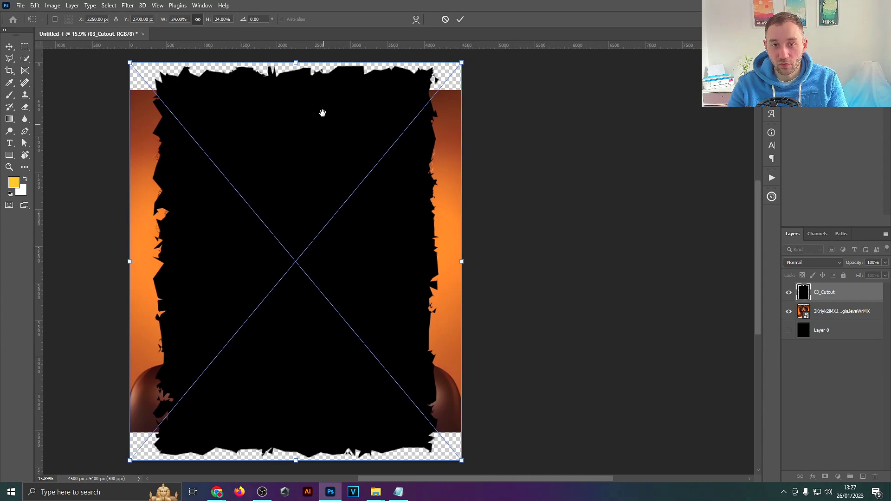
pyautogui.moveTo(297, 63); pyautogui.dragTo(296, 91)
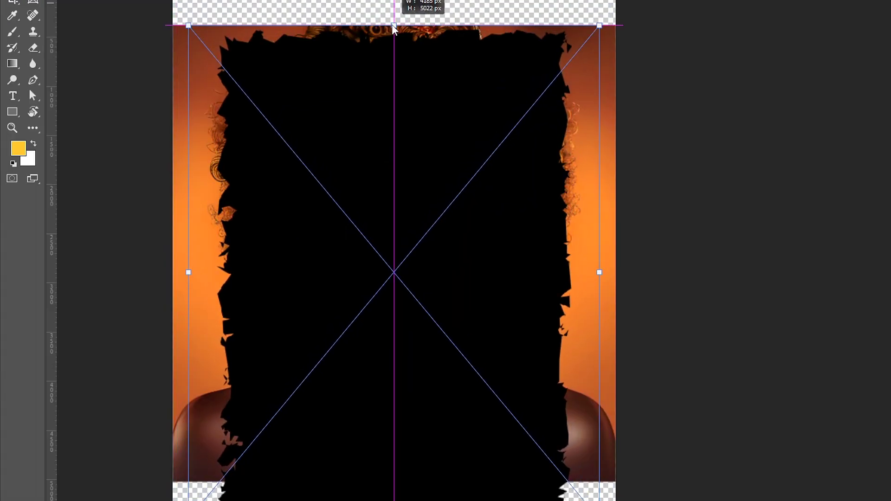
pyautogui.moveTo(394, 500); pyautogui.dragTo(395, 487)
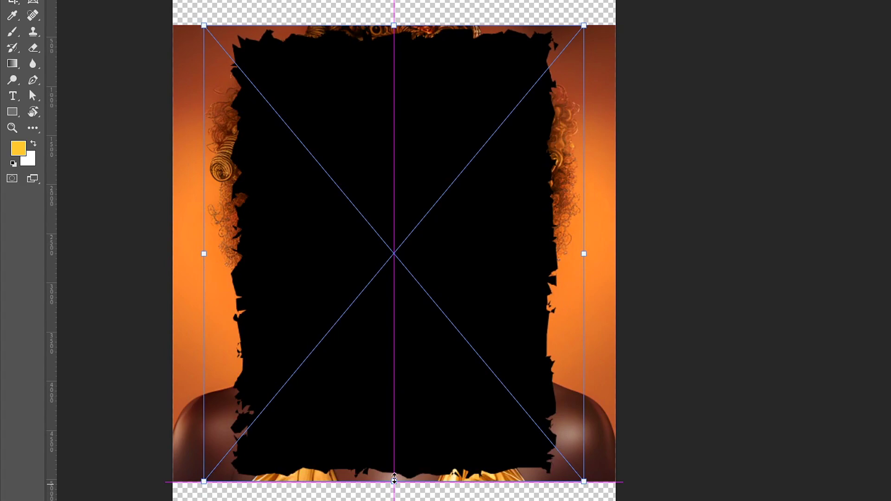
pyautogui.moveTo(585, 251); pyautogui.dragTo(640, 253)
pyautogui.moveTo(205, 254); pyautogui.dragTo(141, 254)
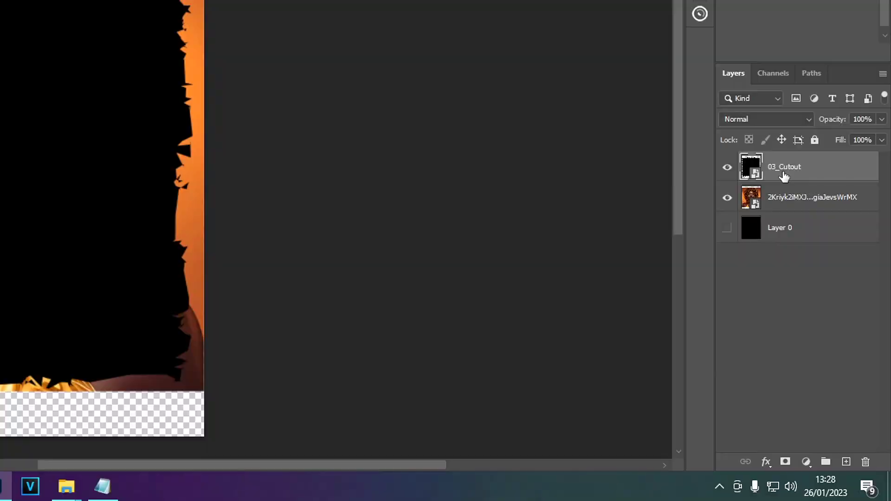
# Mask the portrait layer with the outline of the 03_Cutout shape and hide the 03_Cutout layer.
pyautogui.keyDown('ctrl'); pyautogui.click(755, 173); pyautogui.keyUp('ctrl')
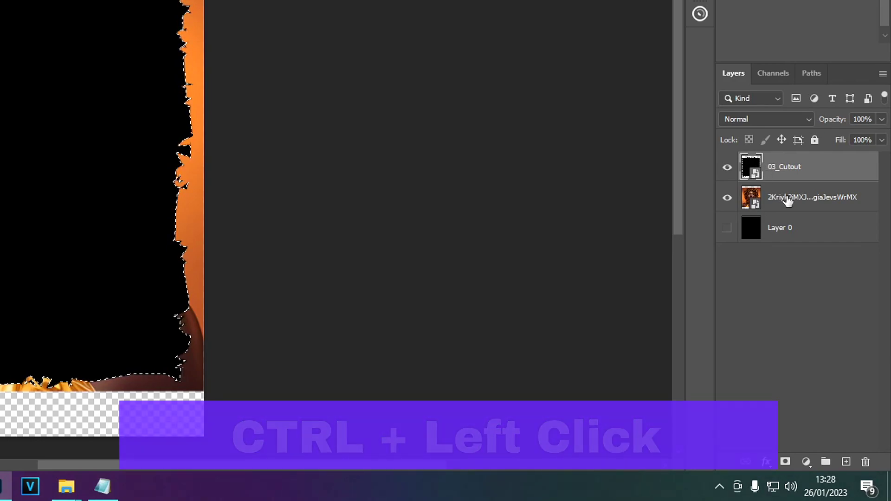
pyautogui.click(789, 201)
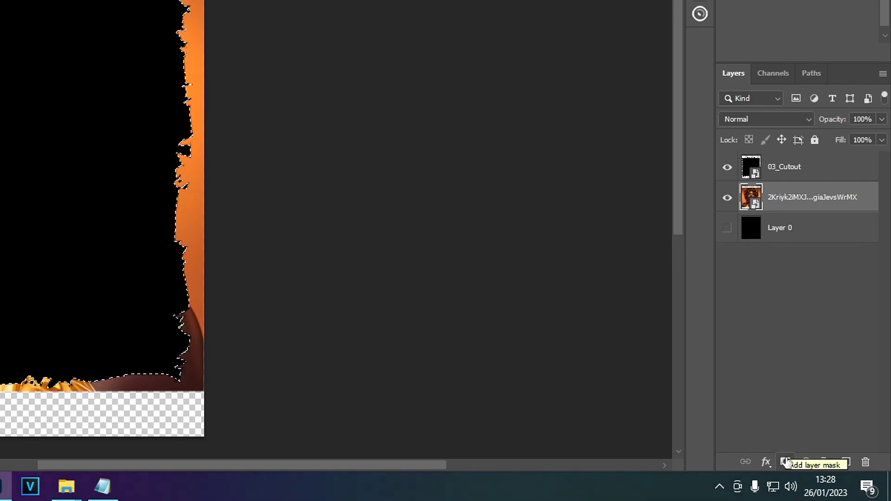
pyautogui.click(786, 463)
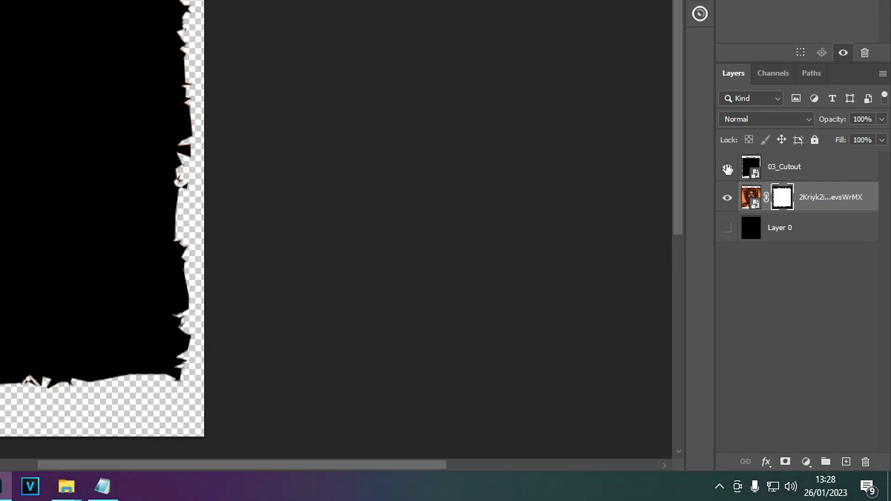
pyautogui.click(727, 169)
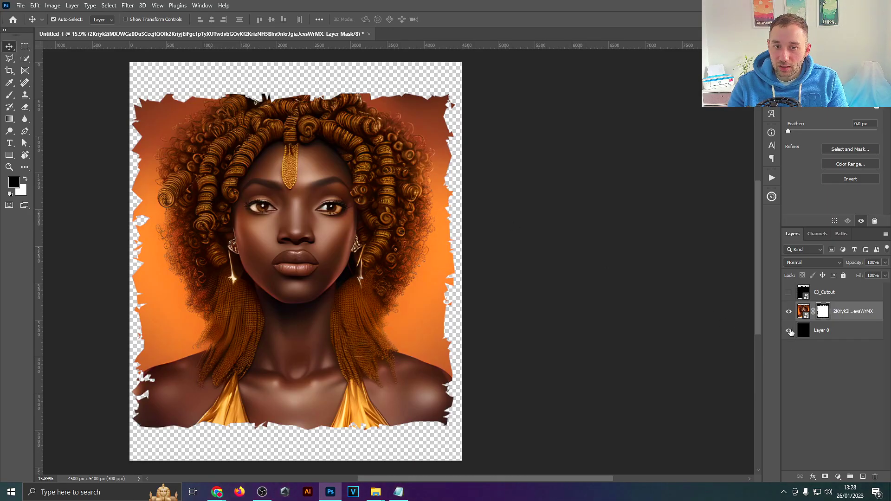
# Show the black Layer 0 background and scale the masked portrait down in the middle of the canvas, leaving room above and below.
pyautogui.click(789, 331)
pyautogui.scroll(-2, 366, 185)
pyautogui.moveTo(379, 163)
pyautogui.mouseDown()
pyautogui.moveTo(397, 186)
pyautogui.moveTo(375, 171)
pyautogui.moveTo(385, 139)
pyautogui.moveTo(384, 157)
pyautogui.mouseUp()
pyautogui.hotkey('ctrl', 't')
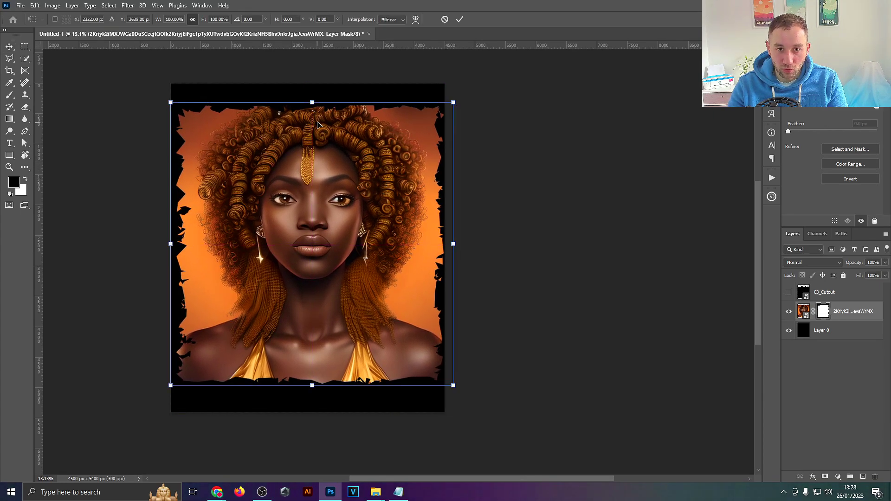
pyautogui.moveTo(313, 103); pyautogui.dragTo(312, 146)
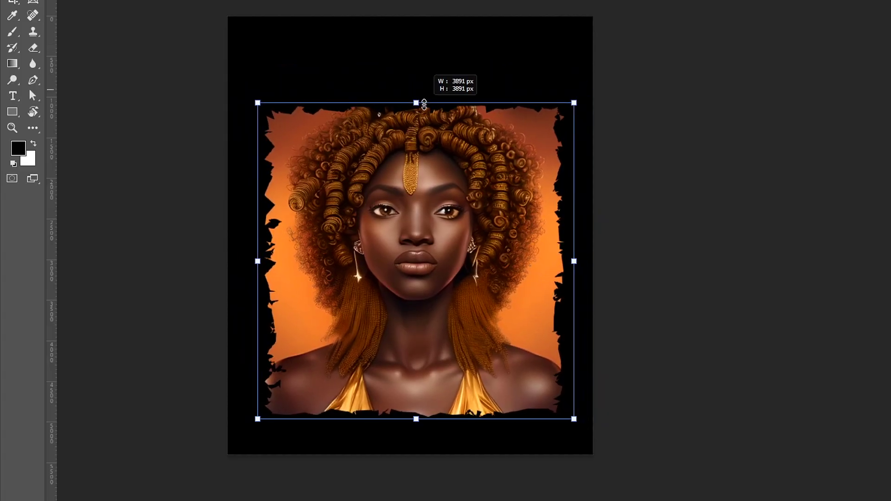
pyautogui.moveTo(343, 221); pyautogui.dragTo(341, 205)
pyautogui.moveTo(458, 175); pyautogui.dragTo(458, 175)
pyautogui.moveTo(409, 76)
pyautogui.mouseDown()
pyautogui.moveTo(409, 65)
pyautogui.moveTo(410, 86)
pyautogui.mouseUp()
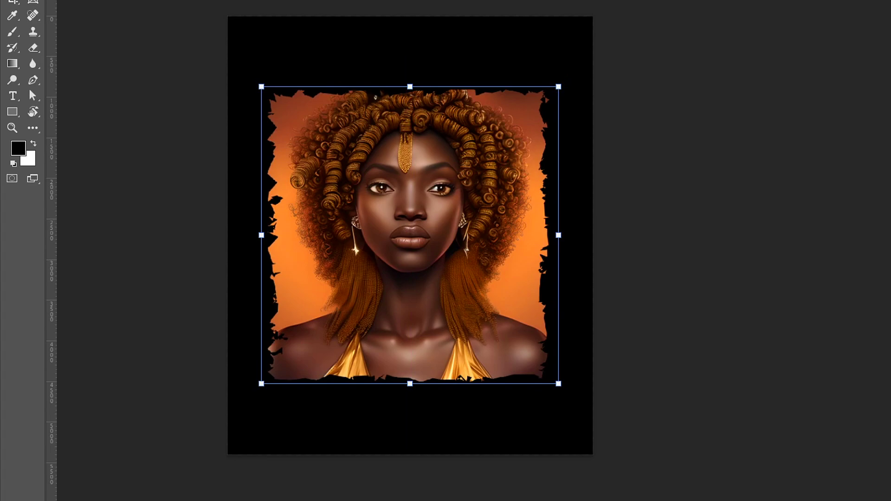
pyautogui.press('Return')
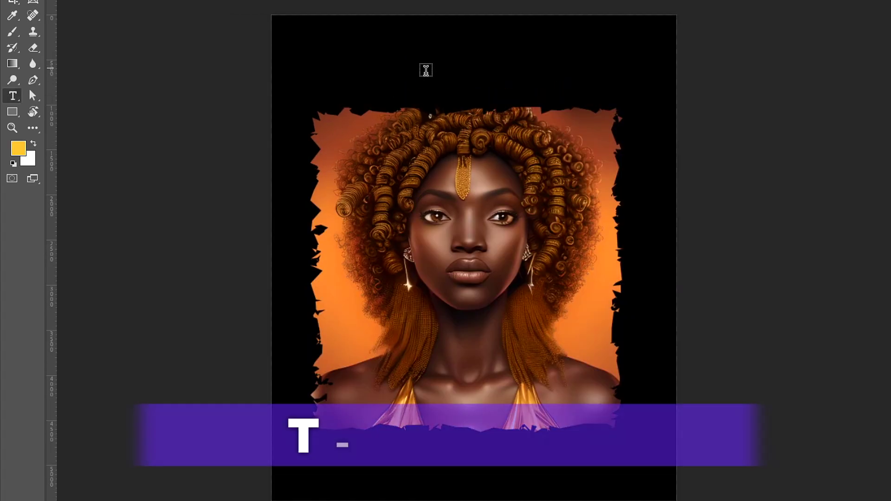
# Add the white text "Melanin" in the Apricots font above the portrait.
pyautogui.moveTo(154, 76); pyautogui.dragTo(615, 77)
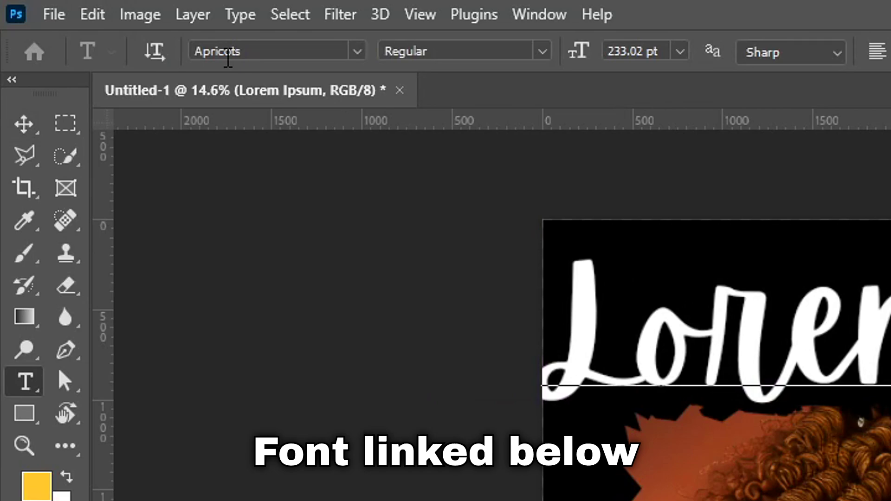
pyautogui.click(883, 334)
pyautogui.hotkey('ctrl', 'a')
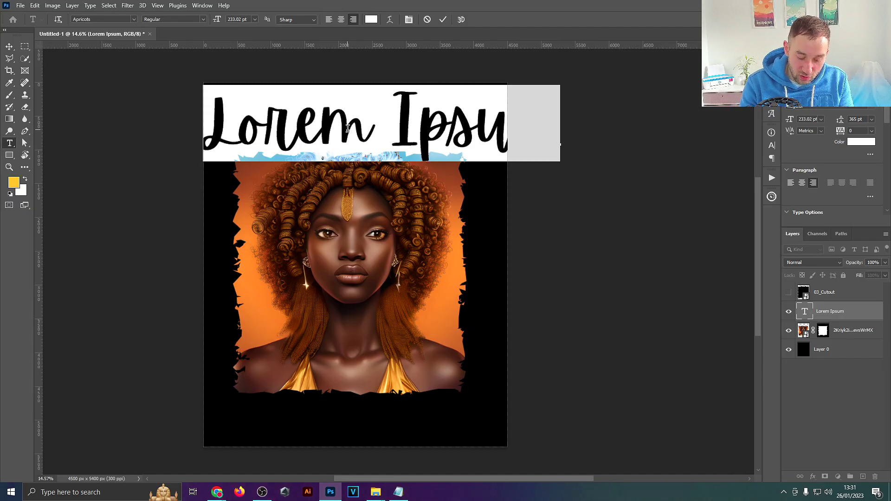
pyautogui.write('melanin')
pyautogui.hotkey('ctrl', 'Return')
# Duplicate the "Melanin" text below the portrait, change the copy to "Queen" and centre it under the image.
pyautogui.press('v')
pyautogui.moveTo(348, 129); pyautogui.dragTo(338, 414)
pyautogui.press('t')
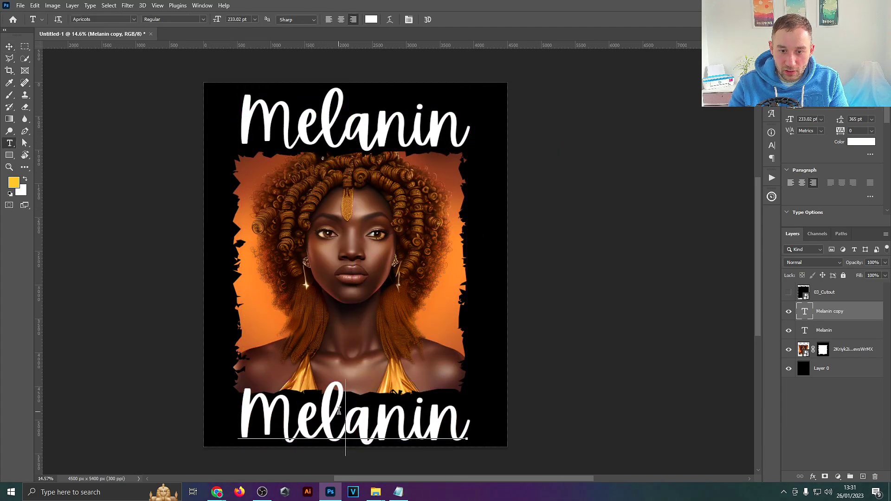
pyautogui.doubleClick(337, 410)
pyautogui.write('Queen')
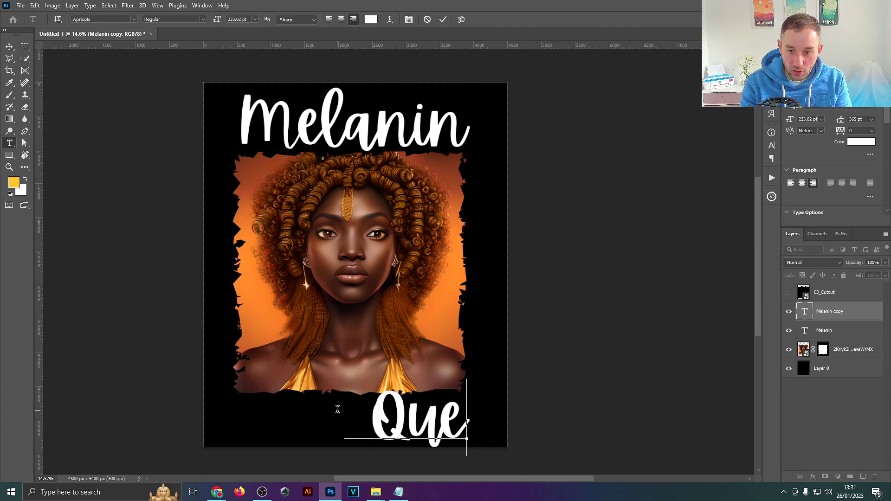
pyautogui.click(10, 47)
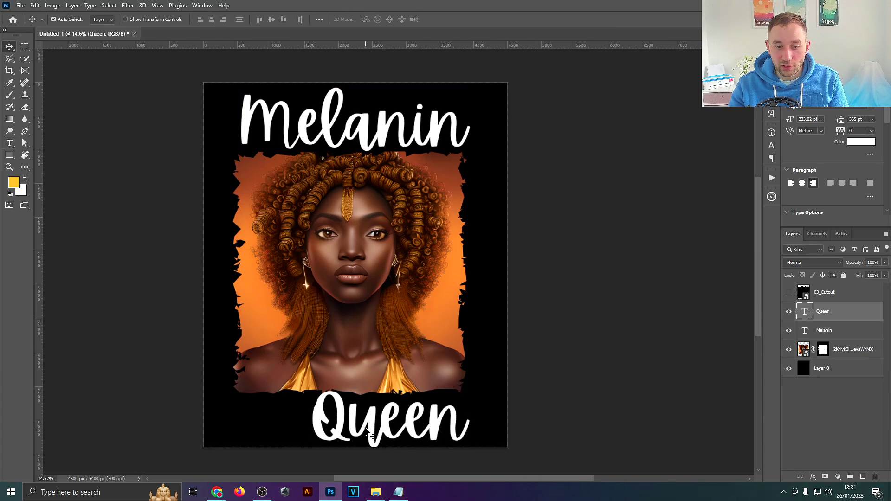
pyautogui.moveTo(388, 427); pyautogui.dragTo(349, 425)
# Recolour the "Queen" text with a light brown skin tone sampled from the portrait's forehead.
pyautogui.doubleClick(462, 426)
pyautogui.hotkey('ctrl', 'a')
pyautogui.moveTo(495, 203)
pyautogui.mouseDown()
pyautogui.moveTo(490, 142)
pyautogui.moveTo(483, 145)
pyautogui.mouseUp()
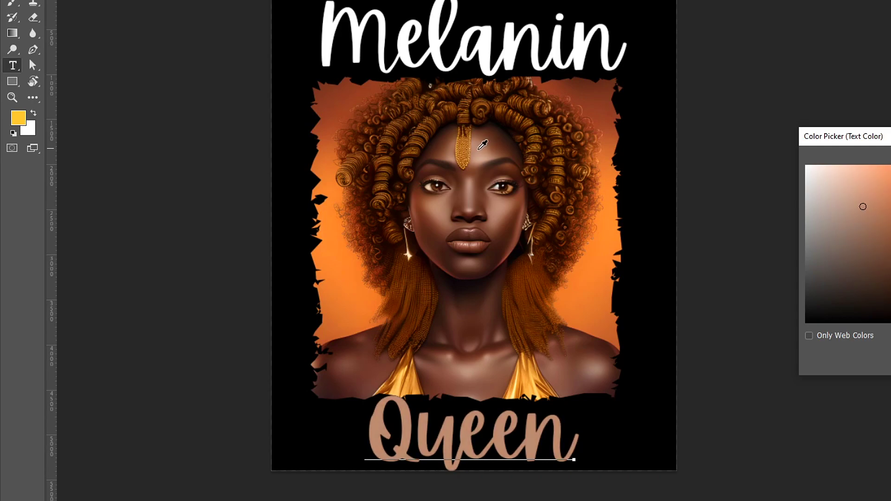
pyautogui.press('Return')
pyautogui.hotkey('ctrl', 'h')
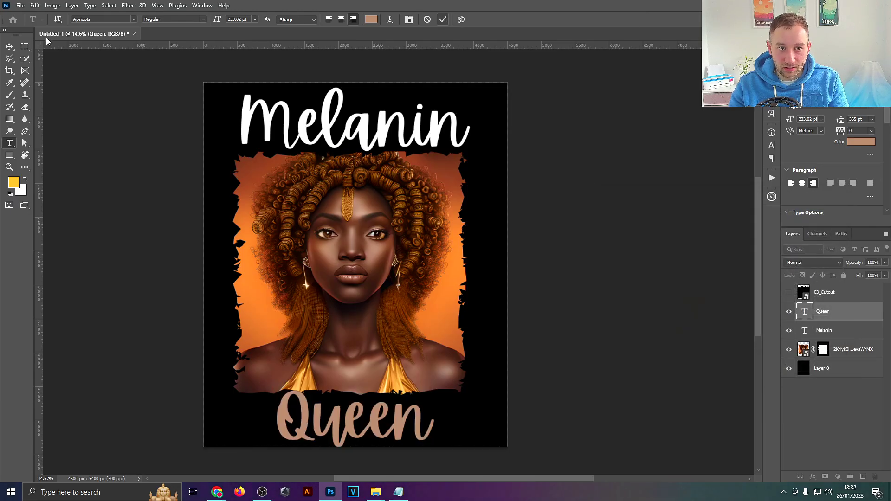
pyautogui.click(9, 47)
pyautogui.scroll(-2, 505, 213)
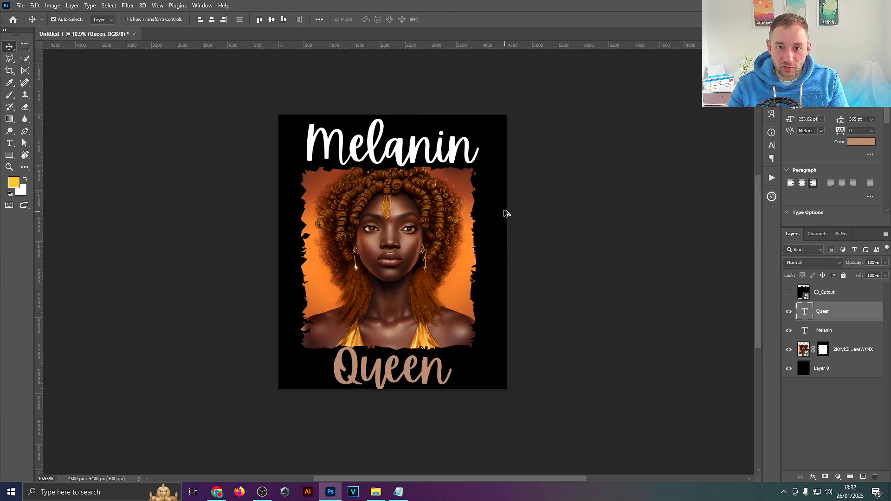
pyautogui.scroll(2, 422, 294)
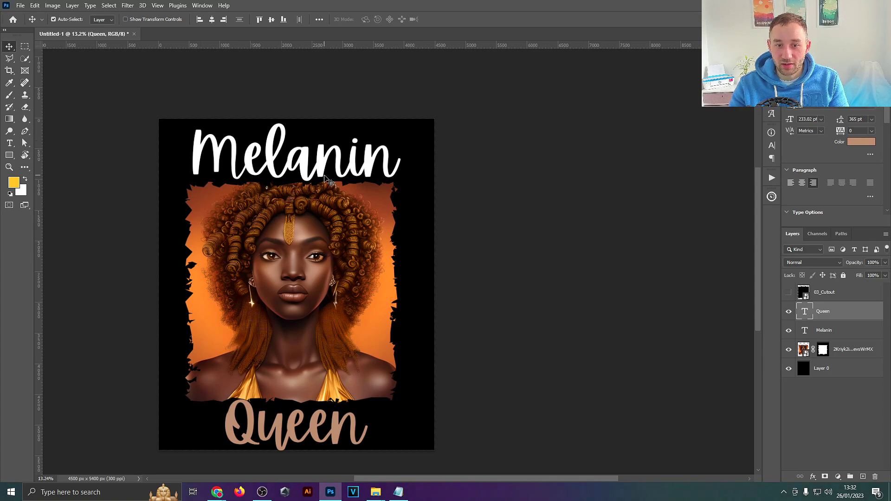
pyautogui.scroll(2, 308, 282)
pyautogui.scroll(-2, 308, 279)
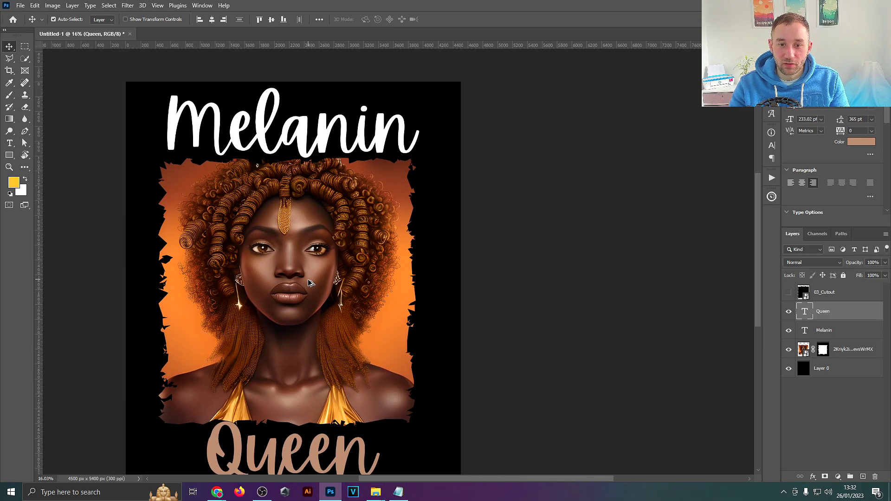
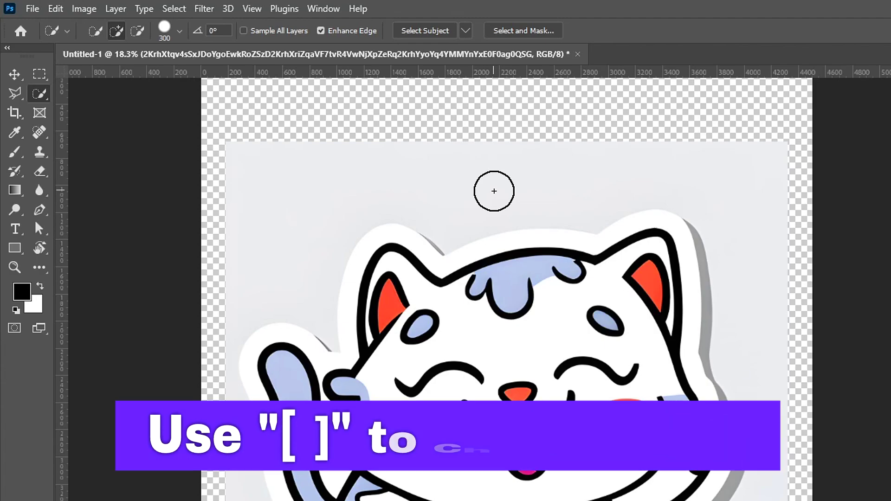
# Select the grey background and white sticker border around the cat up to its black outline, using Quick Selection with a 300 px brush.
pyautogui.press(']')
pyautogui.press(']')
pyautogui.press('[')
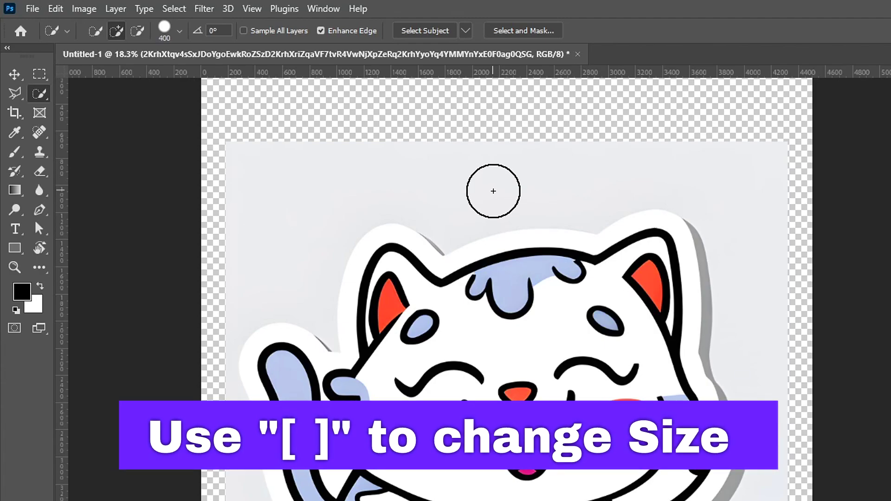
pyautogui.press('[')
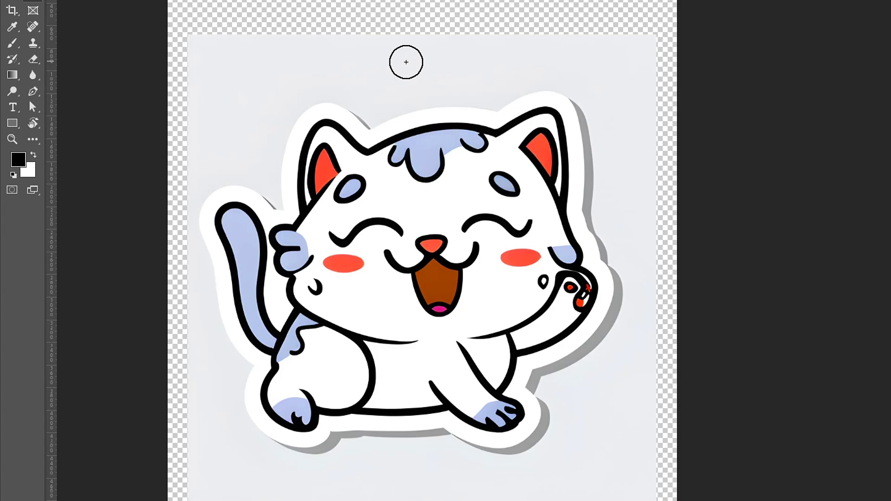
pyautogui.moveTo(424, 52); pyautogui.dragTo(551, 43)
pyautogui.moveTo(662, 310); pyautogui.dragTo(664, 353)
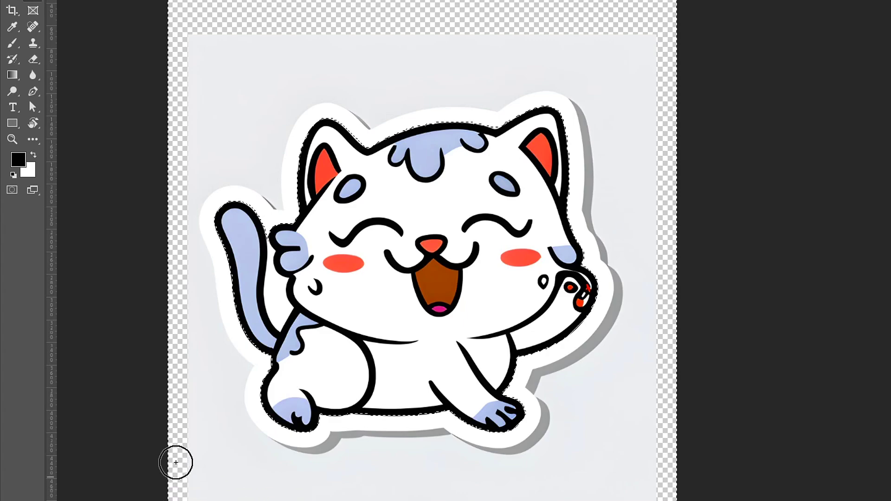
pyautogui.moveTo(201, 442); pyautogui.dragTo(225, 147)
pyautogui.scroll(1, 494, 352)
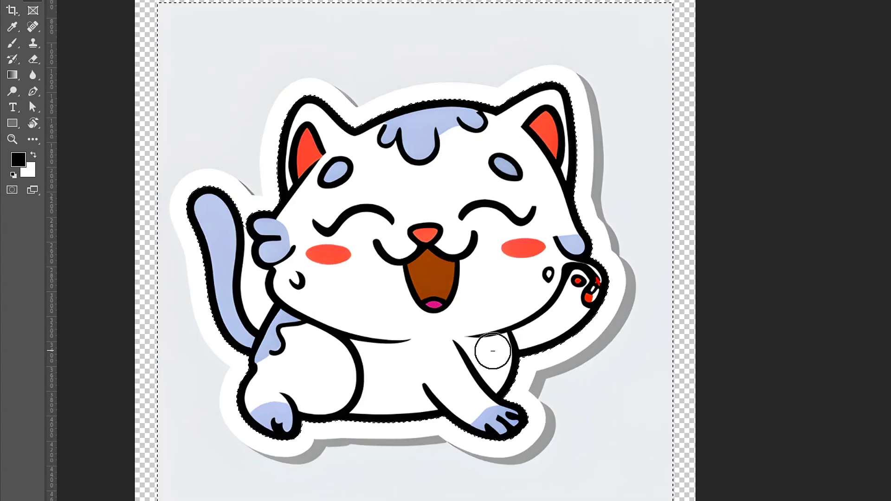
# Add the white gap between the cat's tail and body to the selection using a smaller Quick Selection brush.
pyautogui.scroll(4, 224, 205)
pyautogui.scroll(3, 217, 216)
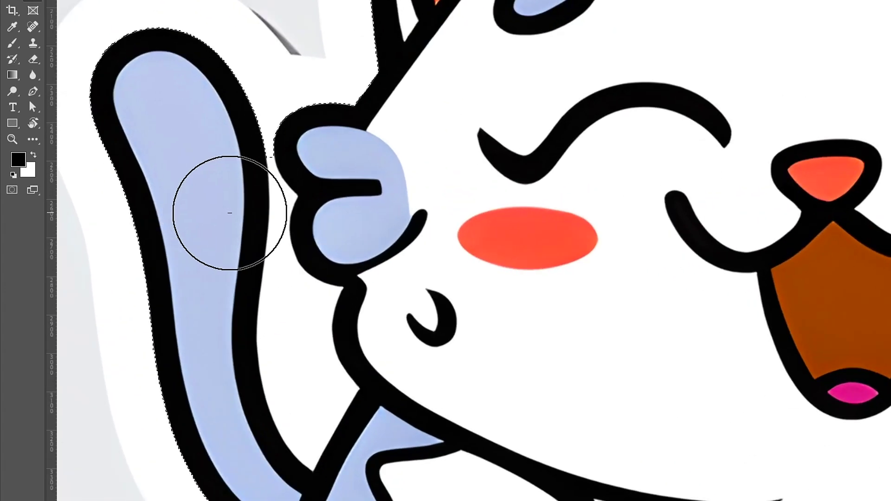
pyautogui.scroll(1, 246, 149)
pyautogui.press('[')
pyautogui.press('[')
pyautogui.press('[')
pyautogui.press('[')
pyautogui.press('[')
pyautogui.press('[')
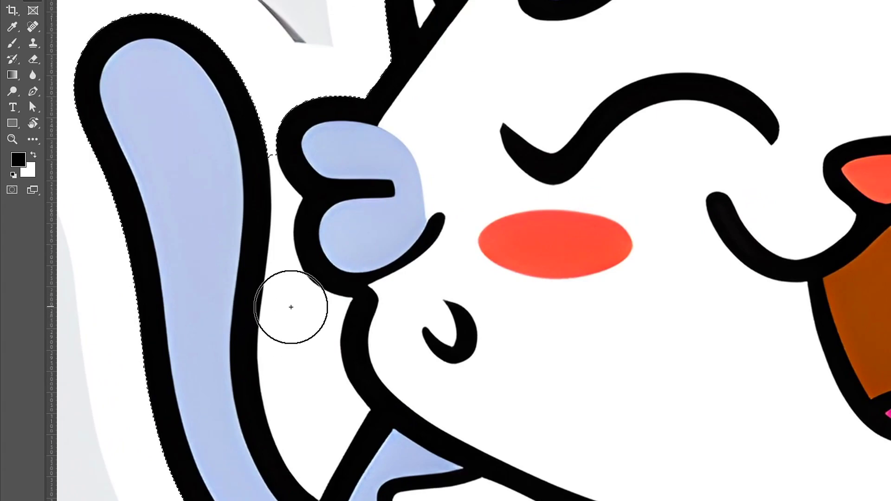
pyautogui.click(304, 352)
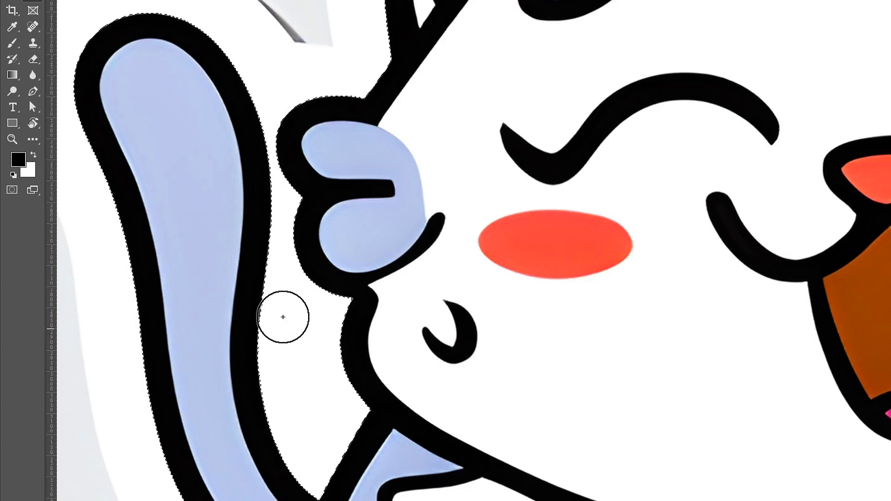
pyautogui.scroll(-5, 297, 334)
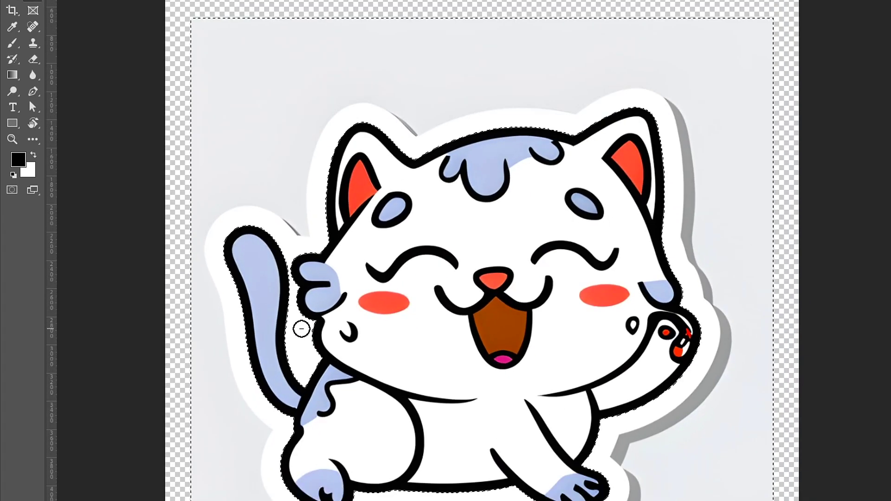
pyautogui.scroll(-3, 559, 175)
# Fill the selected area with black on the cat layer's mask to hide the background, and deselect.
pyautogui.moveTo(705, 269); pyautogui.dragTo(649, 278)
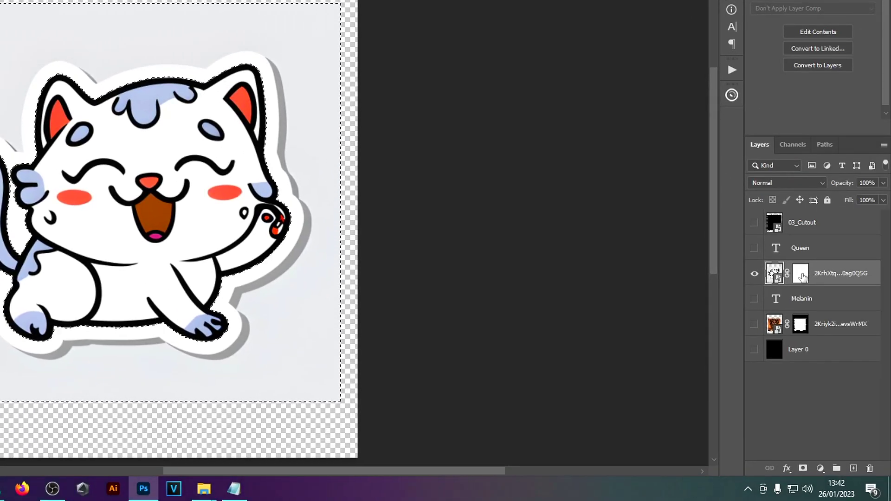
pyautogui.click(802, 276)
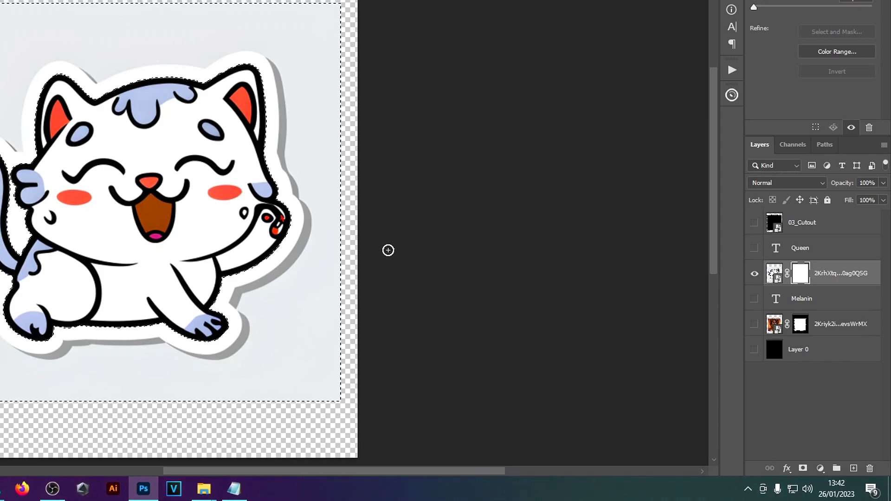
pyautogui.hotkey('ctrl', 'BackSpace')
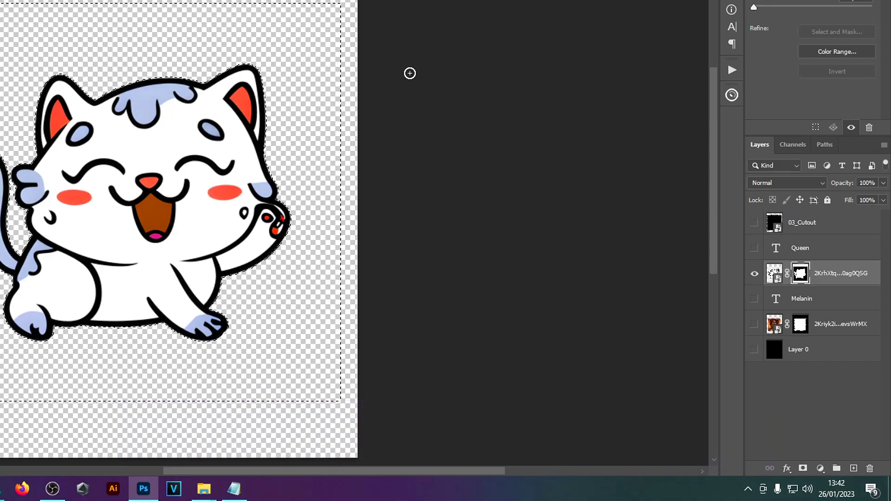
pyautogui.hotkey('ctrl', 'd')
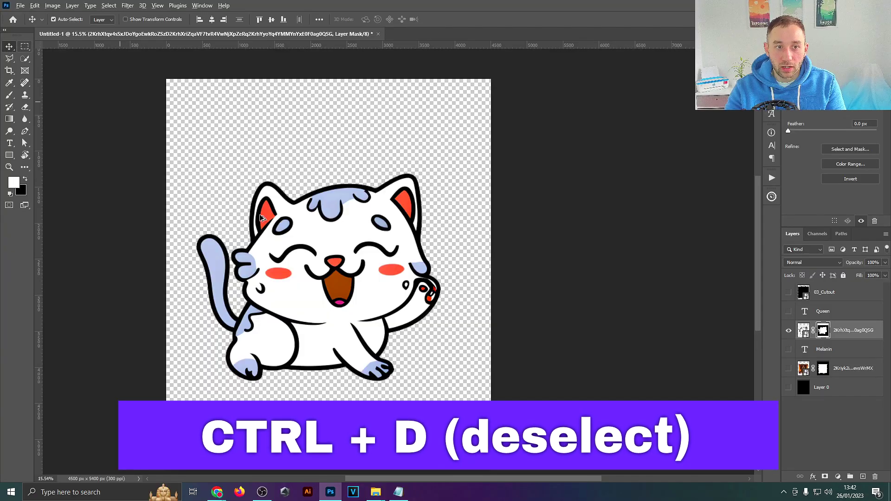
# Move the cat cutout up on the canvas and scale it down with Free Transform.
pyautogui.scroll(-5, 286, 249)
pyautogui.scroll(5, 288, 258)
pyautogui.moveTo(316, 245); pyautogui.dragTo(315, 252)
pyautogui.scroll(2, 295, 276)
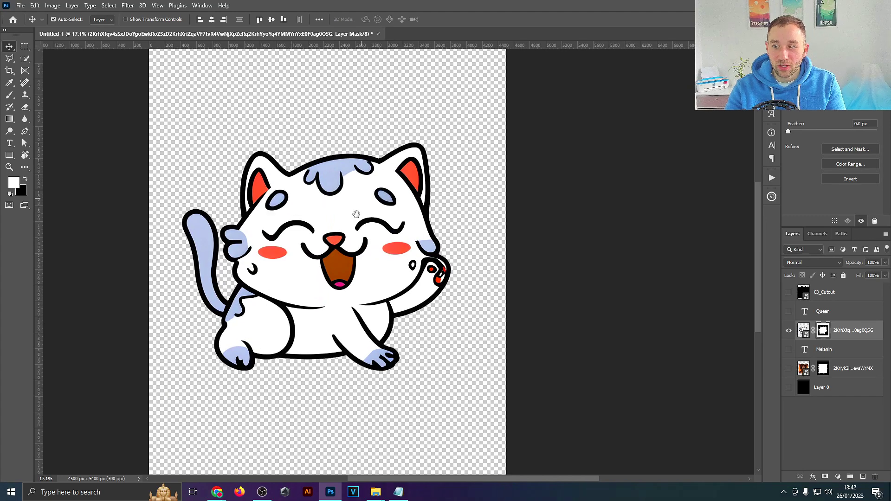
pyautogui.moveTo(356, 214); pyautogui.dragTo(352, 240)
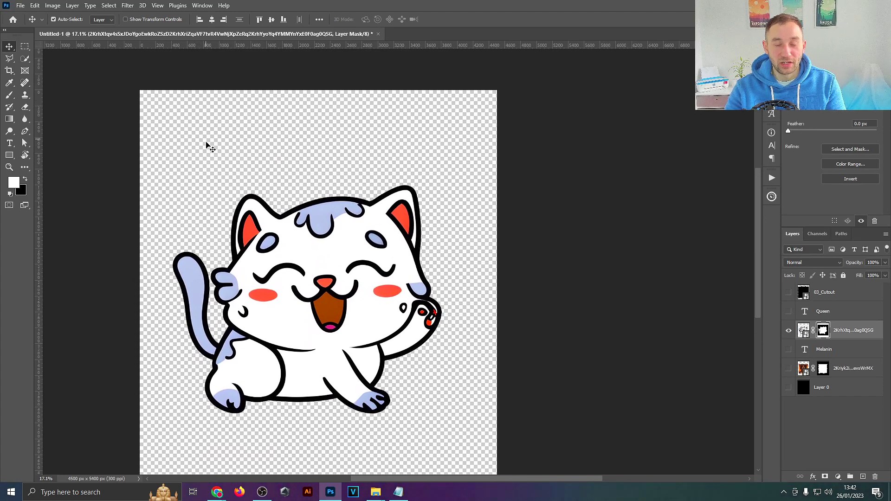
pyautogui.scroll(-3, 431, 260)
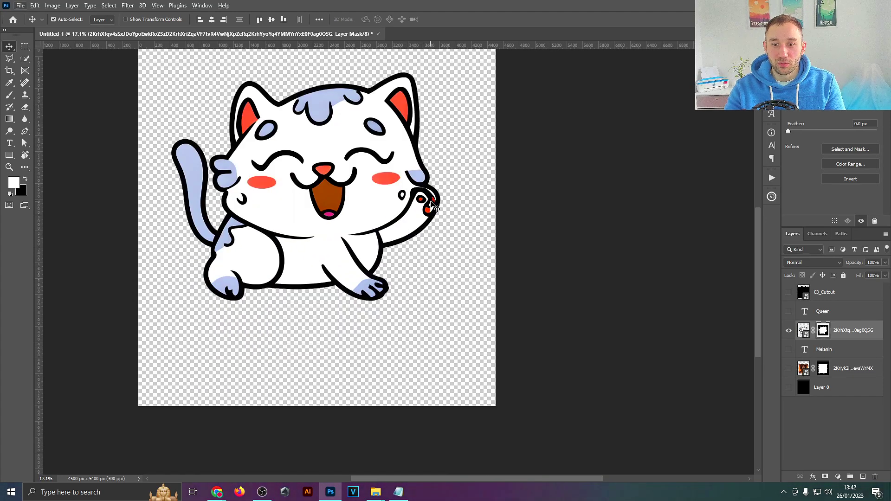
pyautogui.scroll(-1, 434, 207)
pyautogui.moveTo(397, 158); pyautogui.dragTo(395, 186)
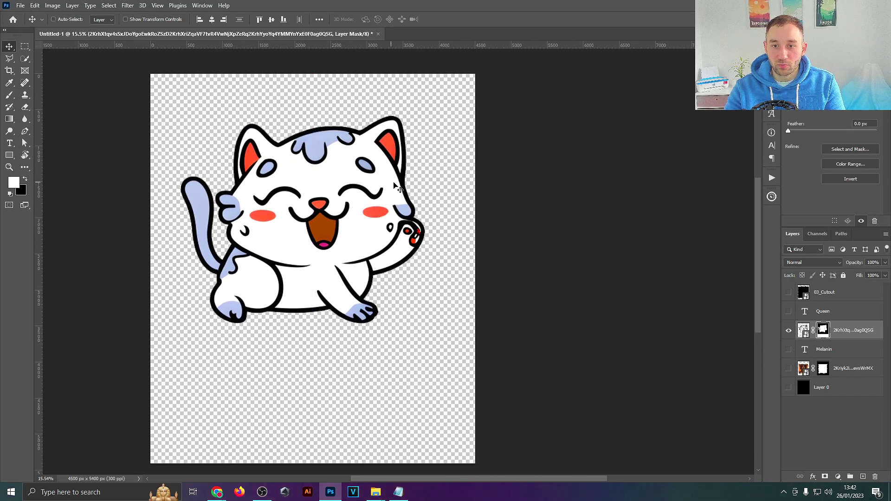
pyautogui.hotkey('ctrl', 't')
pyautogui.moveTo(455, 225); pyautogui.dragTo(434, 204)
pyautogui.click(462, 20)
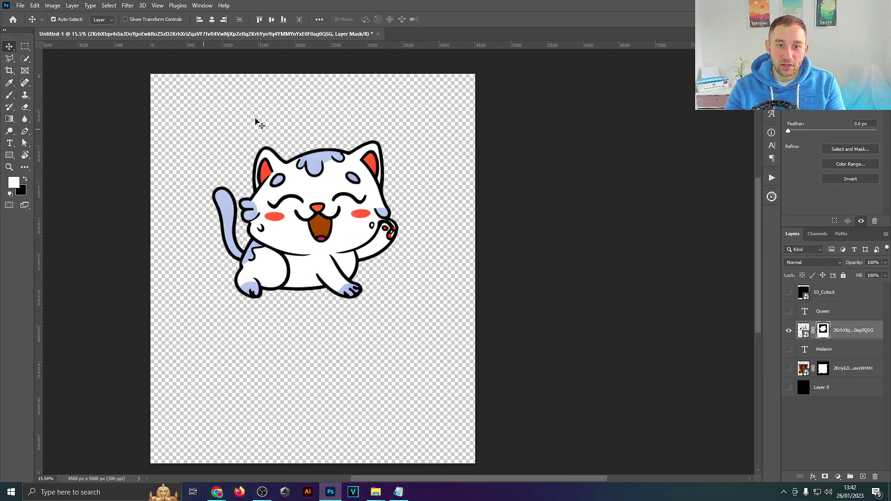
# Scale the cat cutout up slightly from its bottom edge with Free Transform.
pyautogui.scroll(3, 375, 179)
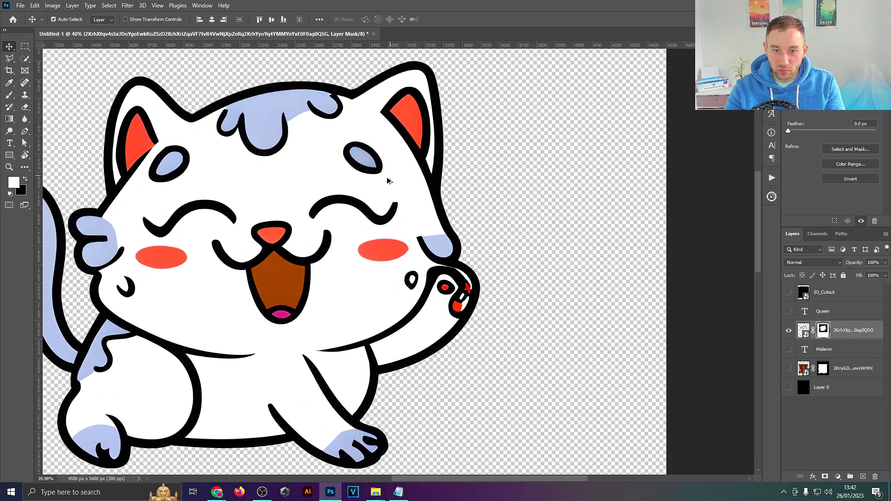
pyautogui.scroll(-1, 379, 191)
pyautogui.scroll(-4, 297, 207)
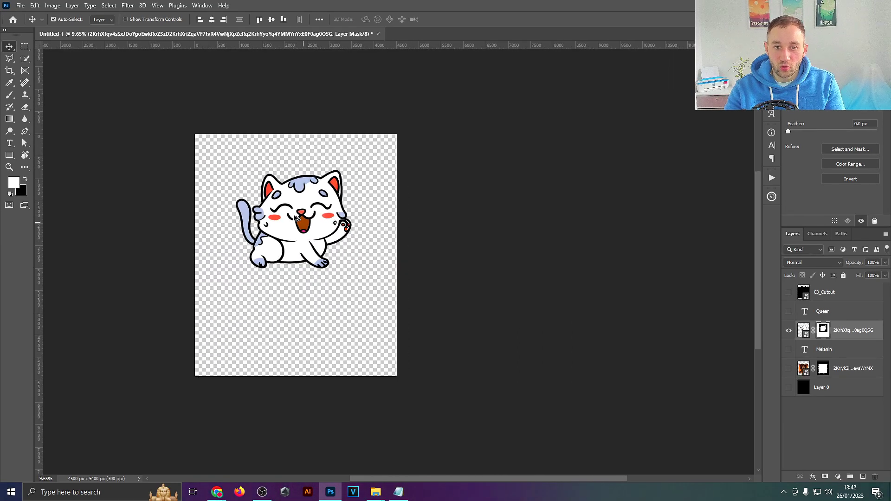
pyautogui.moveTo(374, 194); pyautogui.dragTo(352, 206)
pyautogui.hotkey('ctrl', 't')
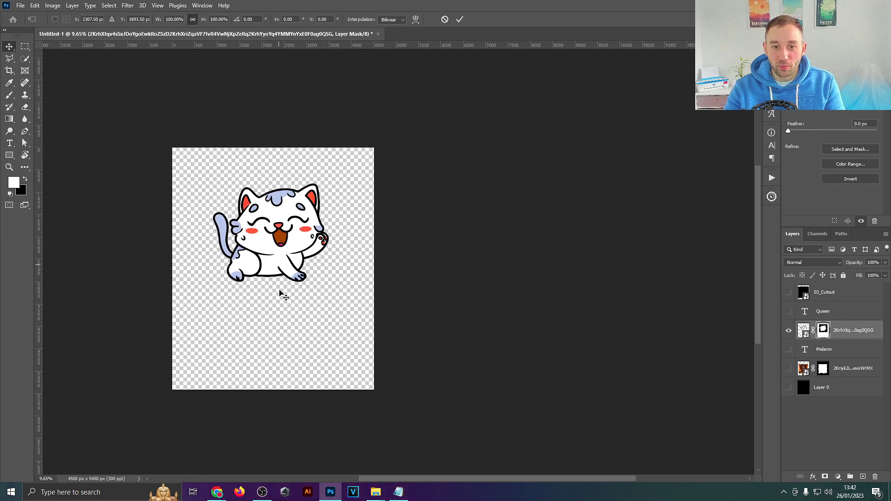
pyautogui.moveTo(275, 302); pyautogui.dragTo(276, 327)
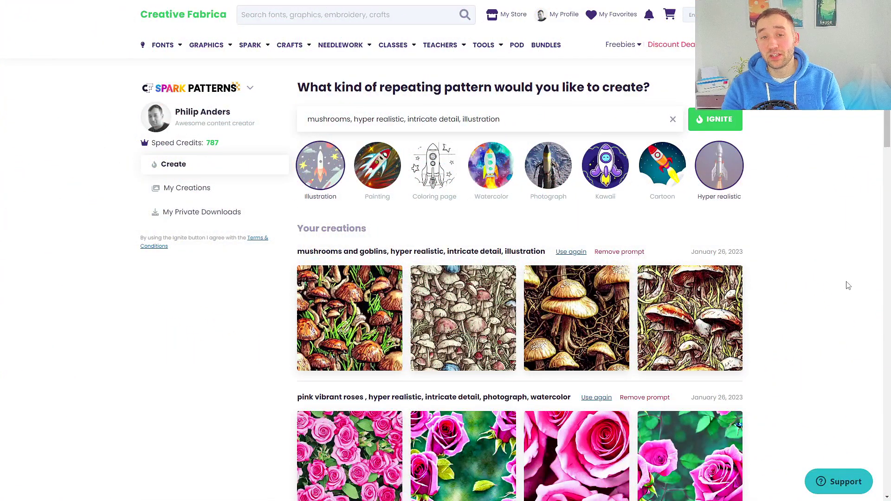
# Choose CF Spark Patterns in Creative Fabrica and generate repeating patterns from the prompt "mushrooms, hyper realistic, intricate detail, illustration".
pyautogui.scroll(-1, 846, 279)
pyautogui.scroll(1, 846, 279)
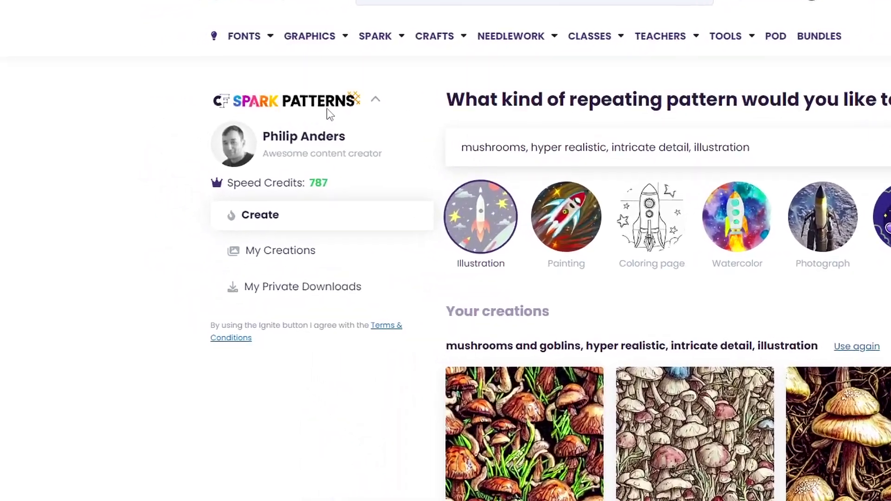
pyautogui.click(305, 102)
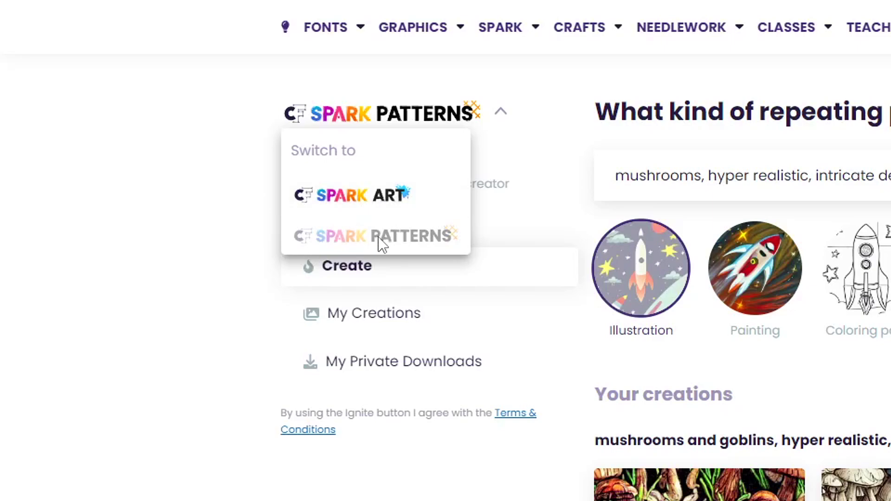
pyautogui.click(412, 243)
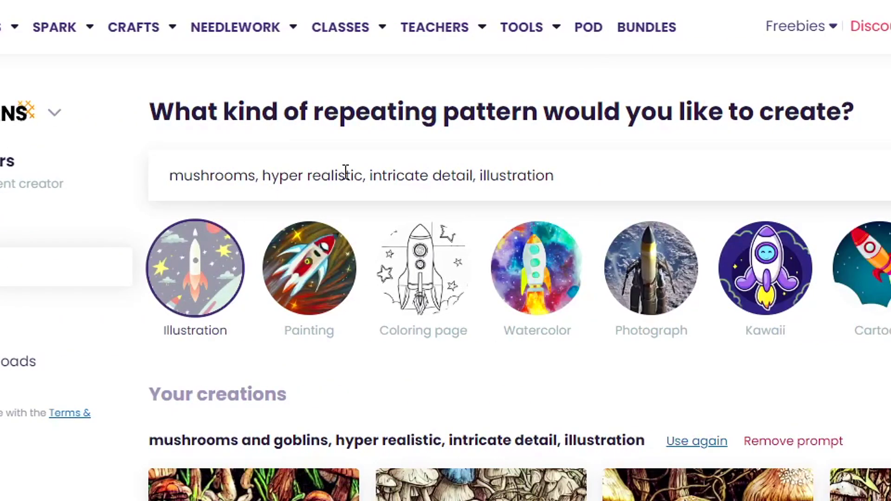
pyautogui.moveTo(611, 177); pyautogui.dragTo(655, 170)
pyautogui.press('Return')
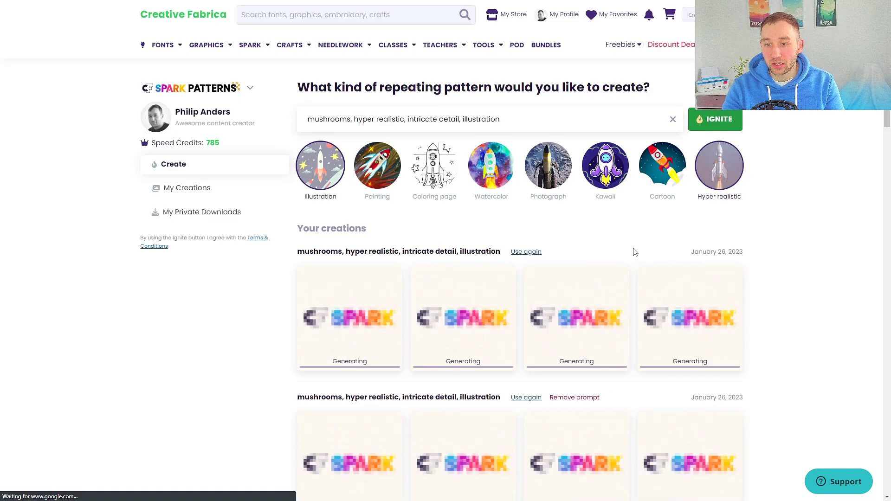
# Look through the earlier "mushrooms and goblins" and "pink vibrant roses" pattern creations.
pyautogui.scroll(-5, 817, 438)
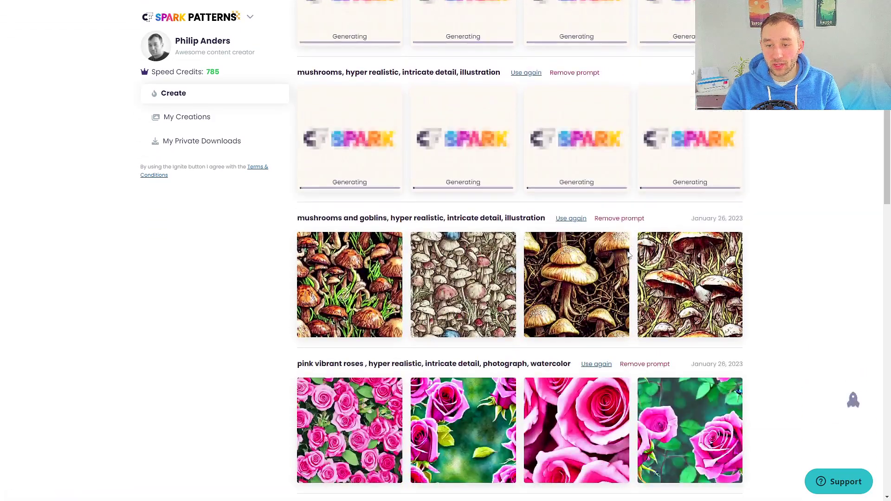
pyautogui.moveTo(467, 322)
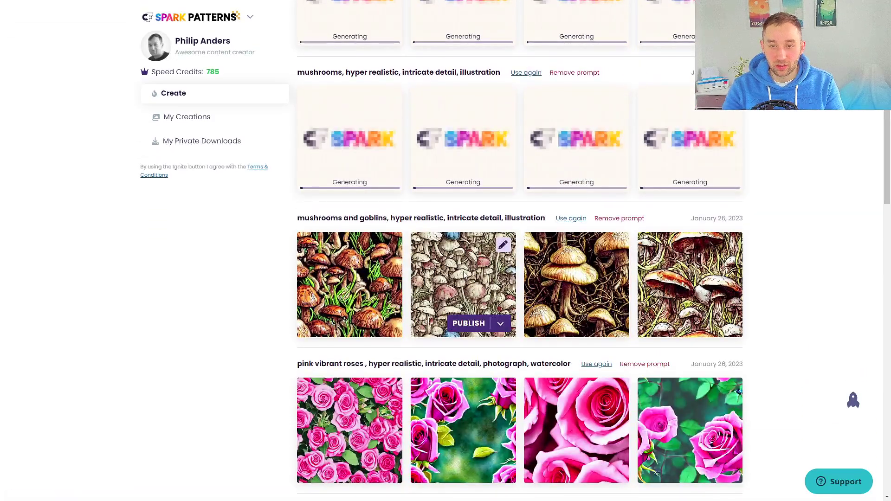
pyautogui.scroll(-1, 468, 280)
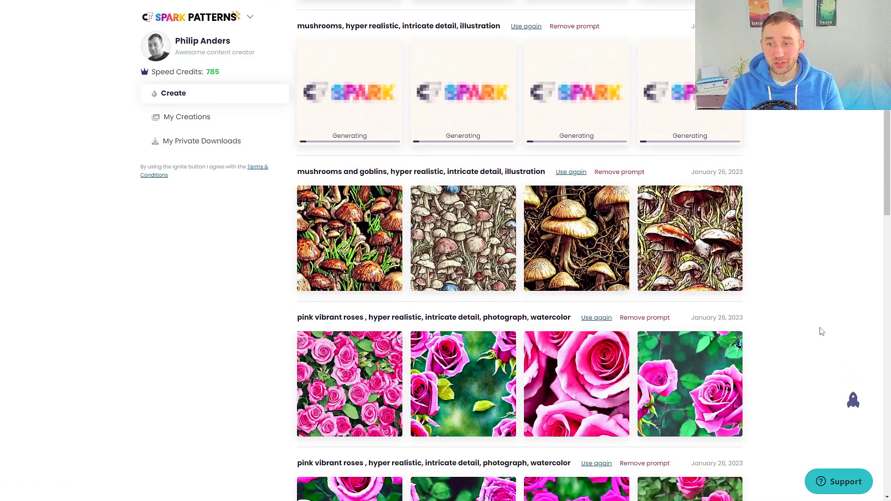
pyautogui.scroll(-2, 817, 325)
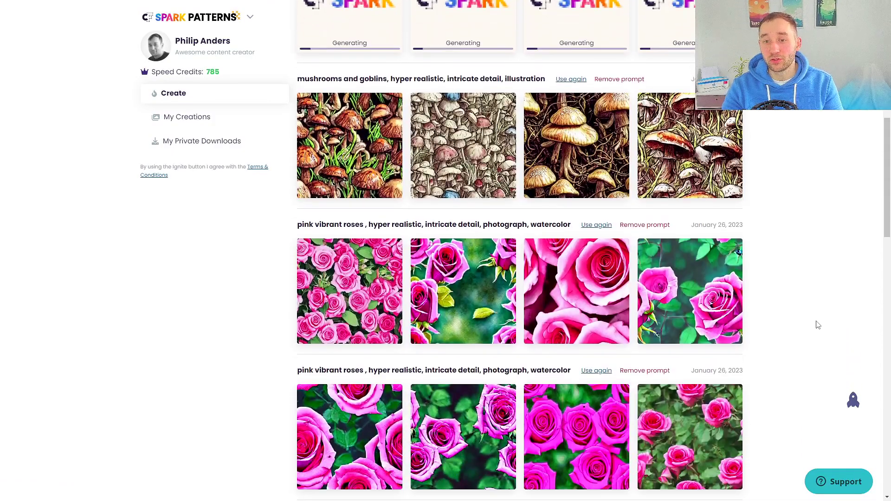
pyautogui.scroll(-3, 816, 321)
pyautogui.scroll(5, 816, 314)
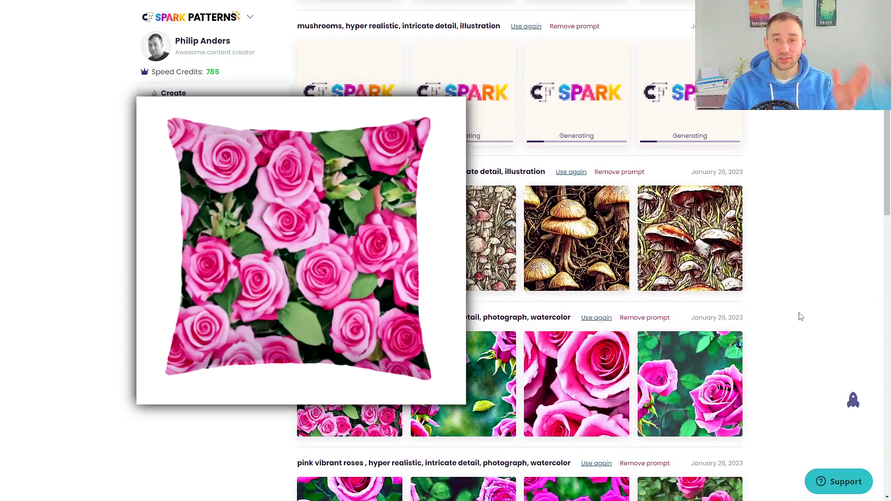
pyautogui.scroll(1, 780, 316)
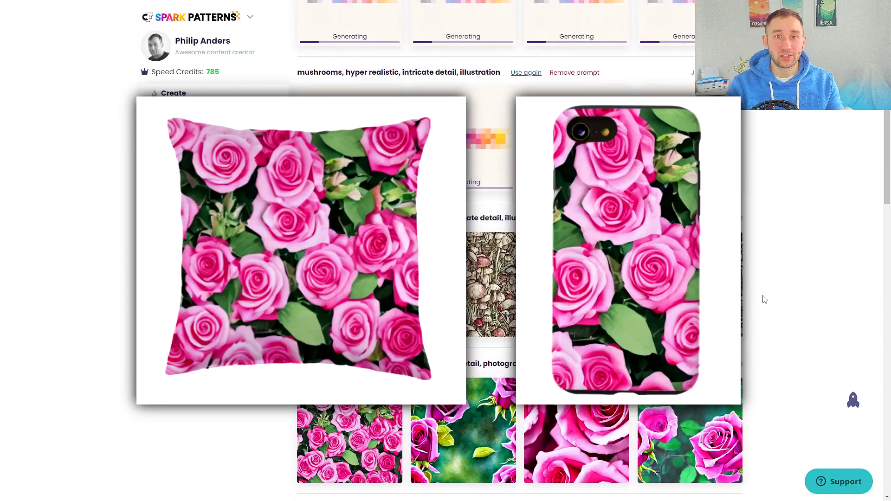
pyautogui.scroll(2, 757, 317)
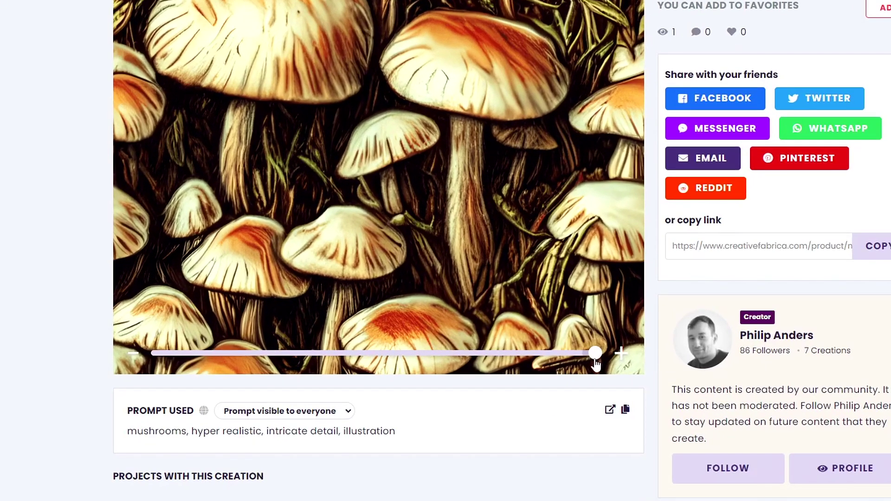
# Zoom the mushroom pattern's preview fully out to inspect its repeat, and review the list of generated mushroom and rose patterns.
pyautogui.click(501, 393)
pyautogui.moveTo(595, 365); pyautogui.dragTo(133, 368)
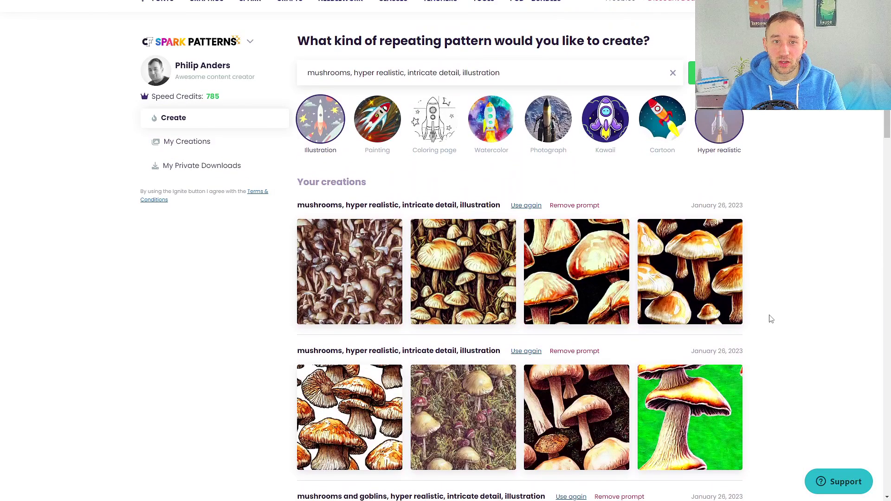
pyautogui.scroll(1, 771, 319)
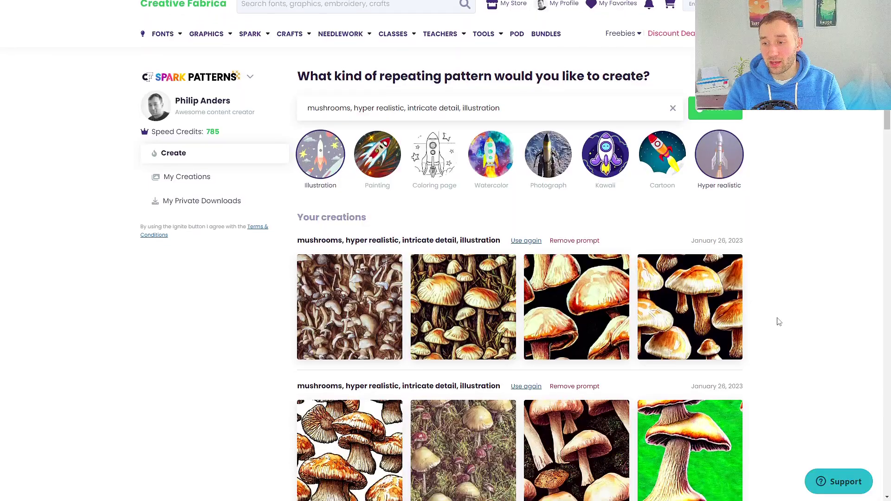
pyautogui.scroll(-1, 711, 499)
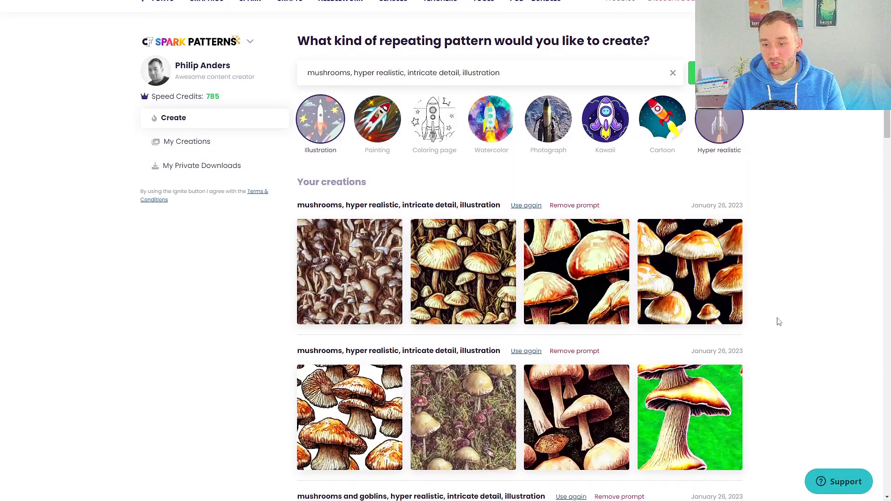
pyautogui.moveTo(890, 122); pyautogui.dragTo(882, 212)
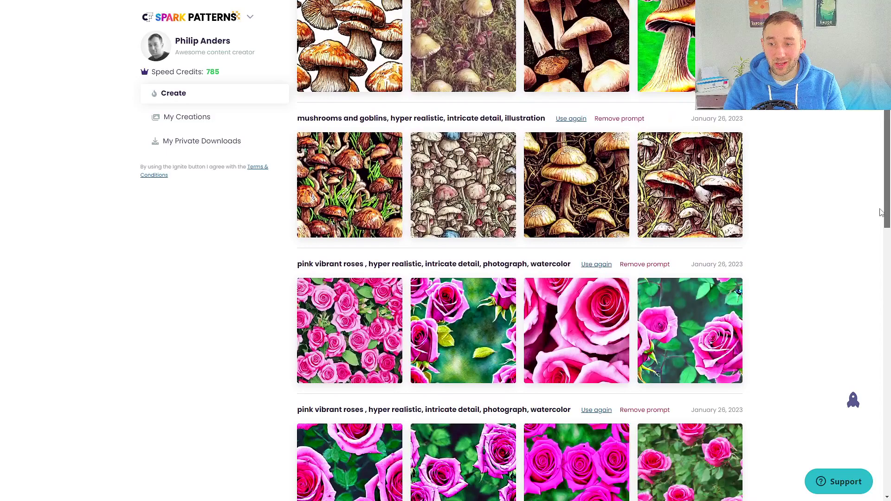
pyautogui.scroll(-1, 845, 291)
pyautogui.scroll(10, 835, 237)
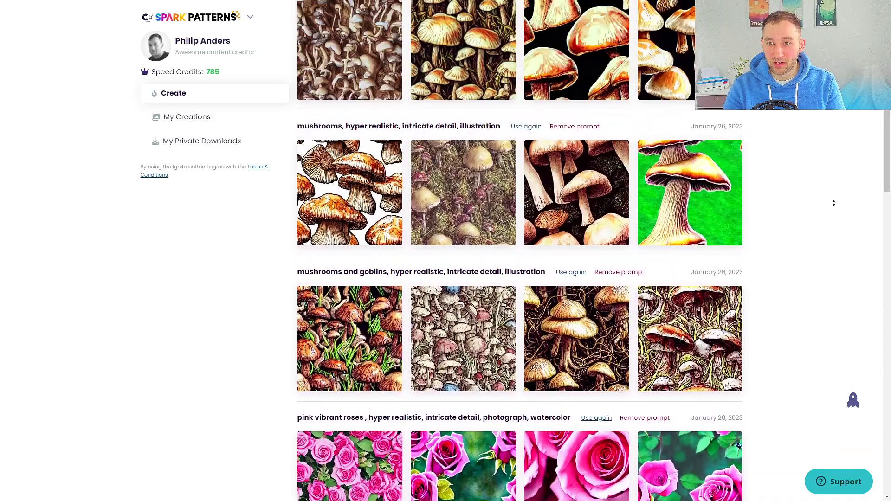